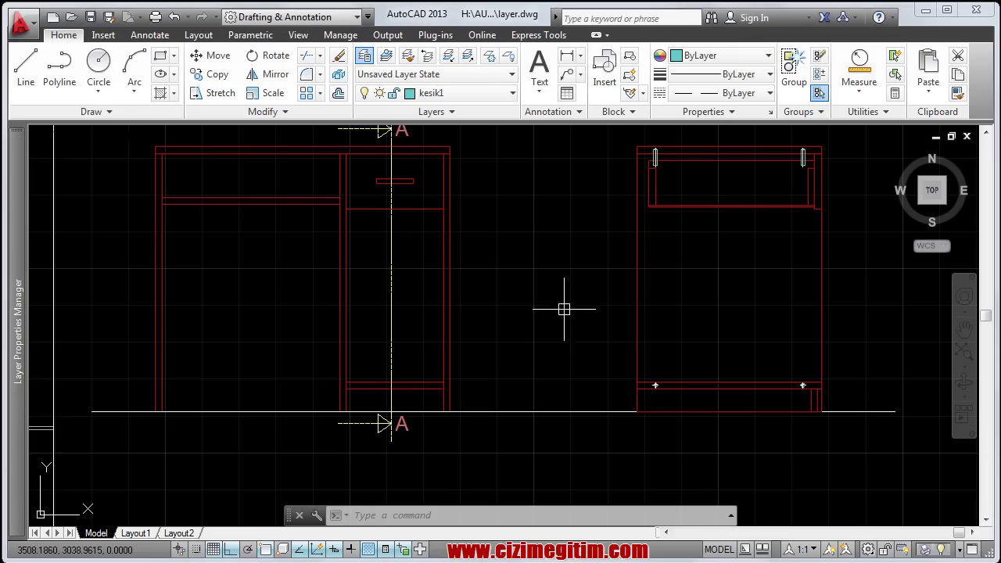
Step: Switch the current layer from kesik1 to tarama using the Layer list
{"action": "middle_click_drag", "start_coordinate": [558, 294], "coordinate": [538, 328]}
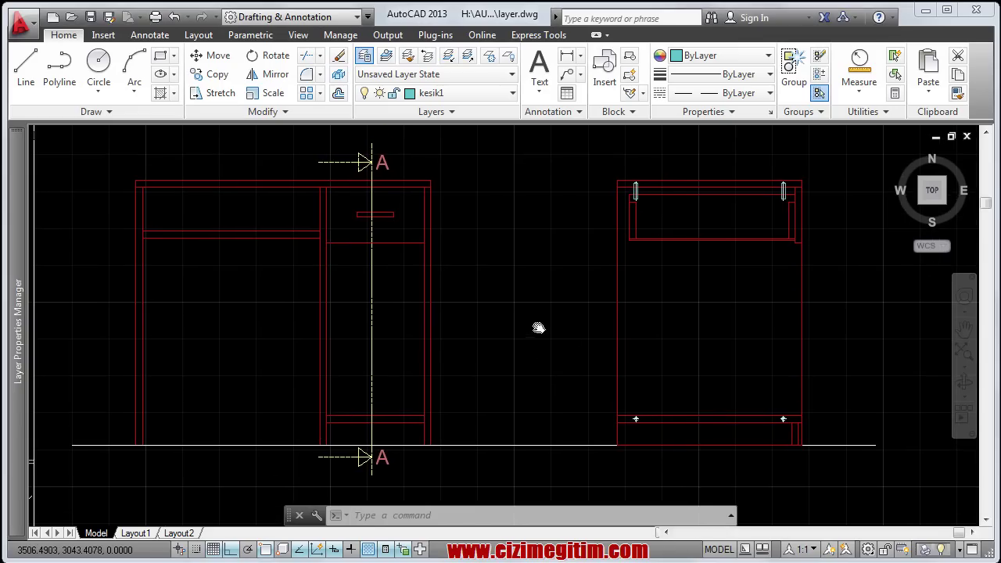
{"action": "left_click", "coordinate": [461, 94]}
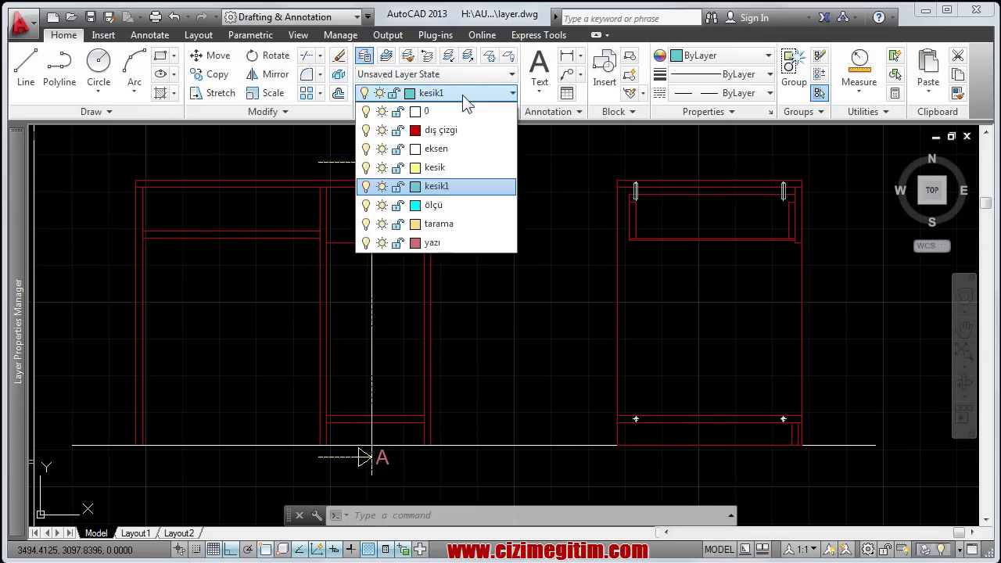
{"action": "left_click", "coordinate": [441, 225]}
{"action": "middle_click_drag", "start_coordinate": [525, 326], "coordinate": [534, 314]}
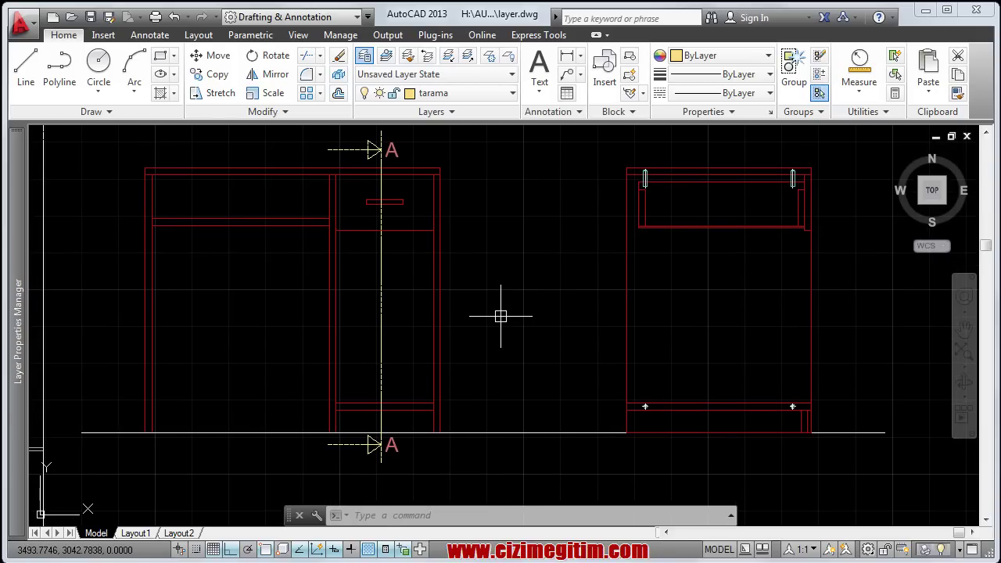
{"action": "type", "text": "H"}
Step: Start HATCH and choose the ANSI31 diagonal-line pattern from the pattern gallery
{"action": "key", "text": "Return"}
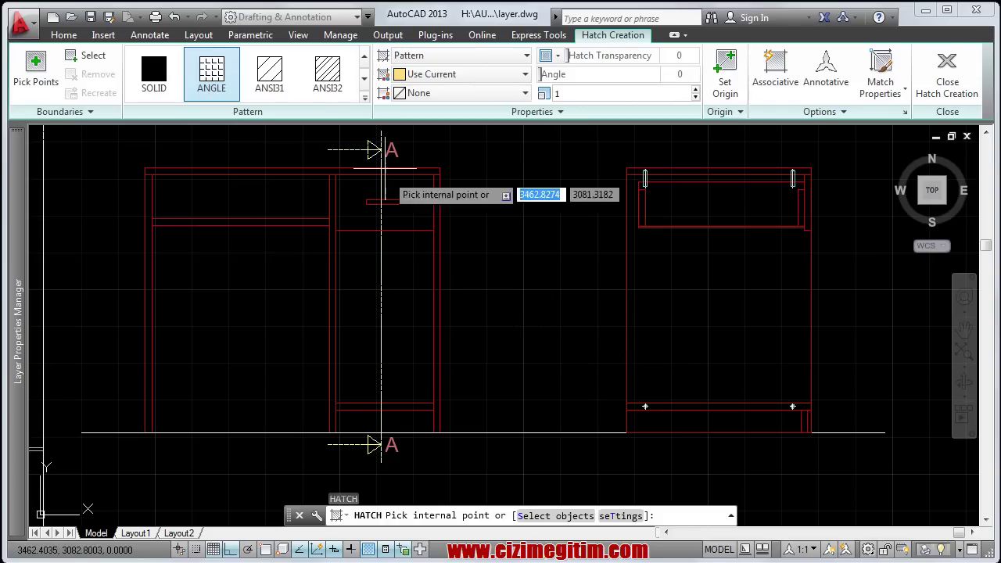
{"action": "left_click", "coordinate": [363, 79]}
{"action": "left_click", "coordinate": [364, 79]}
{"action": "left_click", "coordinate": [363, 80]}
{"action": "left_click", "coordinate": [363, 79]}
{"action": "left_click", "coordinate": [364, 80]}
{"action": "left_click", "coordinate": [364, 80]}
{"action": "left_click", "coordinate": [364, 80]}
{"action": "left_click", "coordinate": [363, 80]}
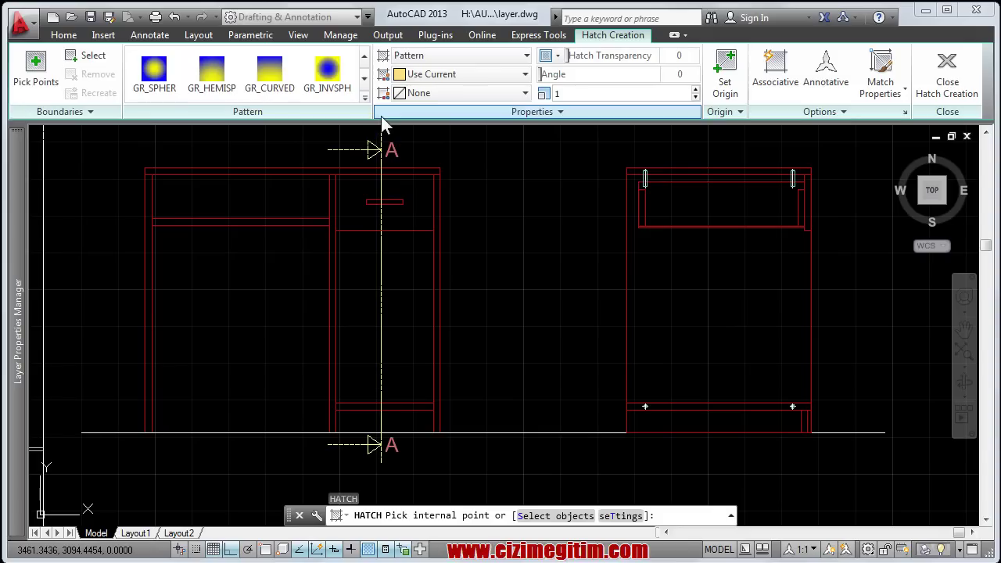
{"action": "left_click", "coordinate": [363, 98]}
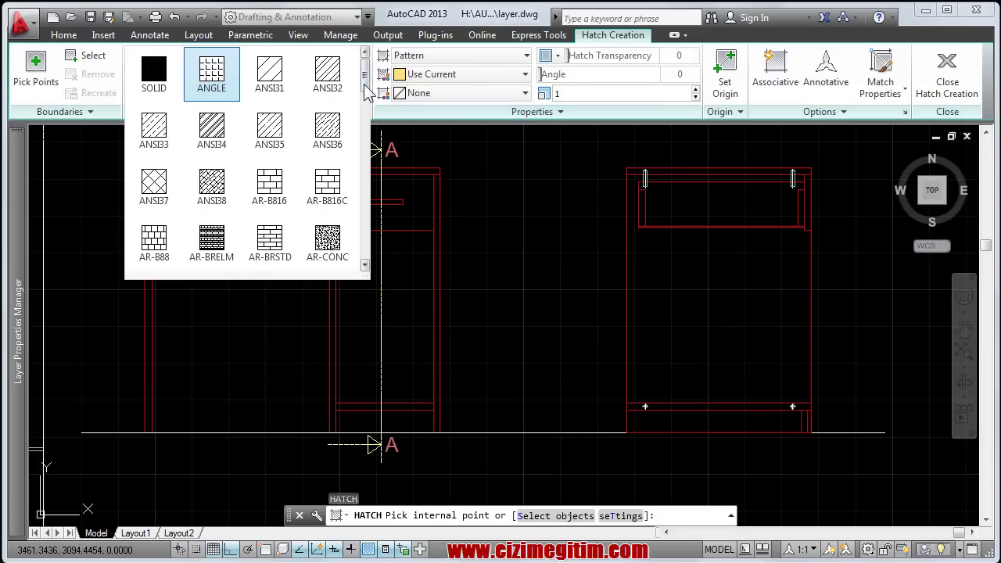
{"action": "left_click", "coordinate": [281, 77]}
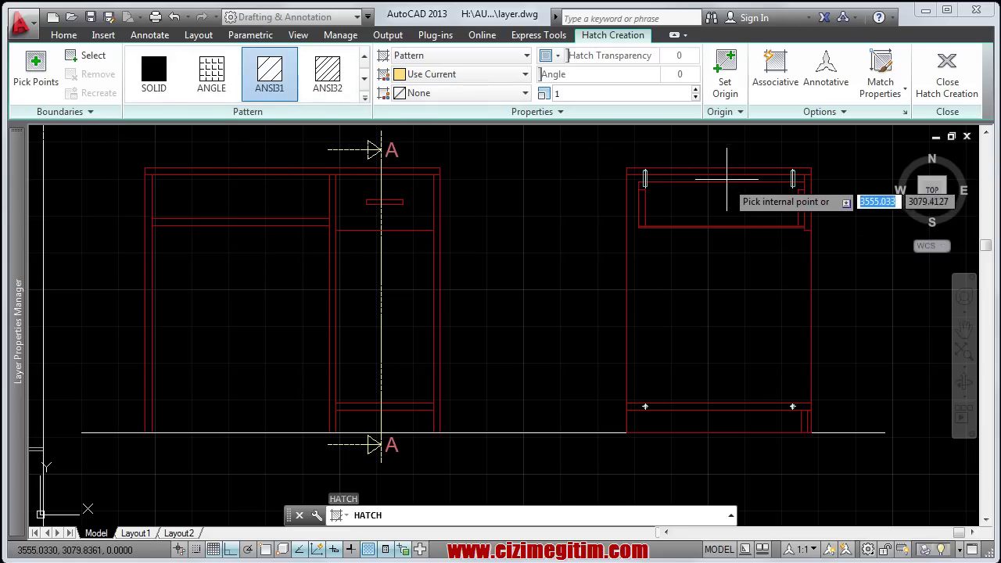
Step: Hatch the cabinet's top, right, left and bottom panel strips and finish the hatch
{"action": "left_click", "coordinate": [727, 191]}
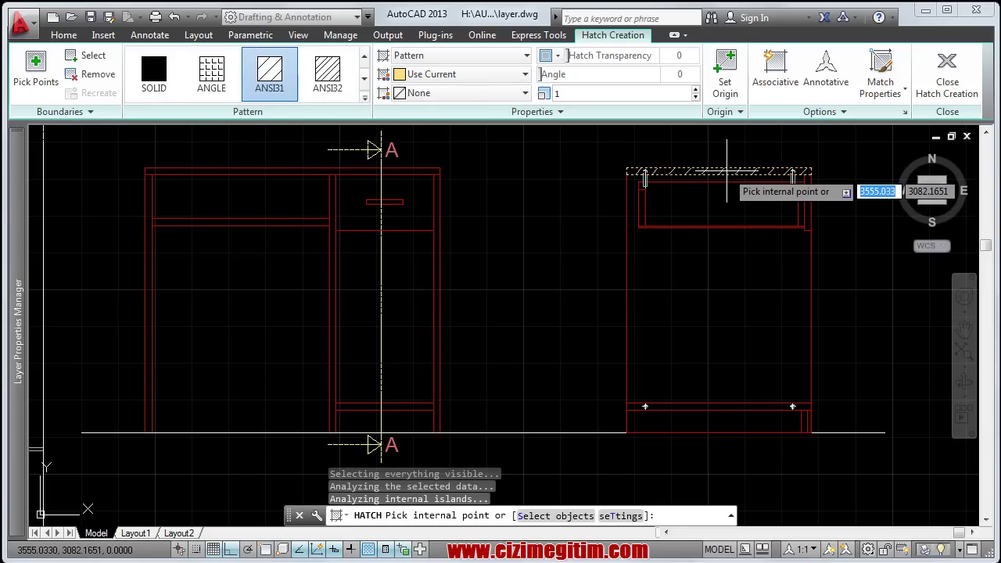
{"action": "scroll", "coordinate": [795, 172], "scroll_direction": "up", "scroll_amount": 2}
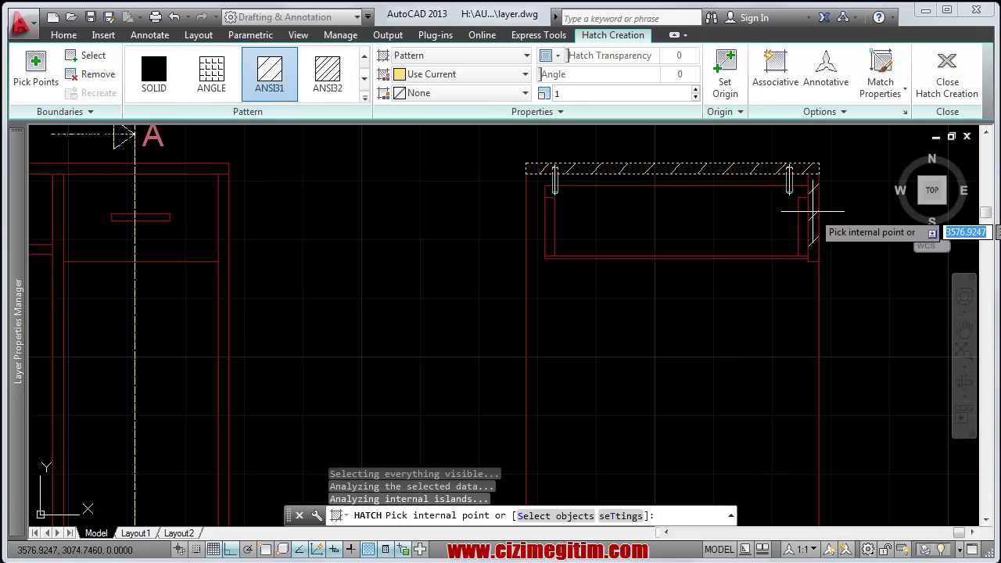
{"action": "left_click", "coordinate": [811, 210]}
{"action": "left_click", "coordinate": [545, 235]}
{"action": "scroll", "coordinate": [592, 347], "scroll_direction": "down", "scroll_amount": 2}
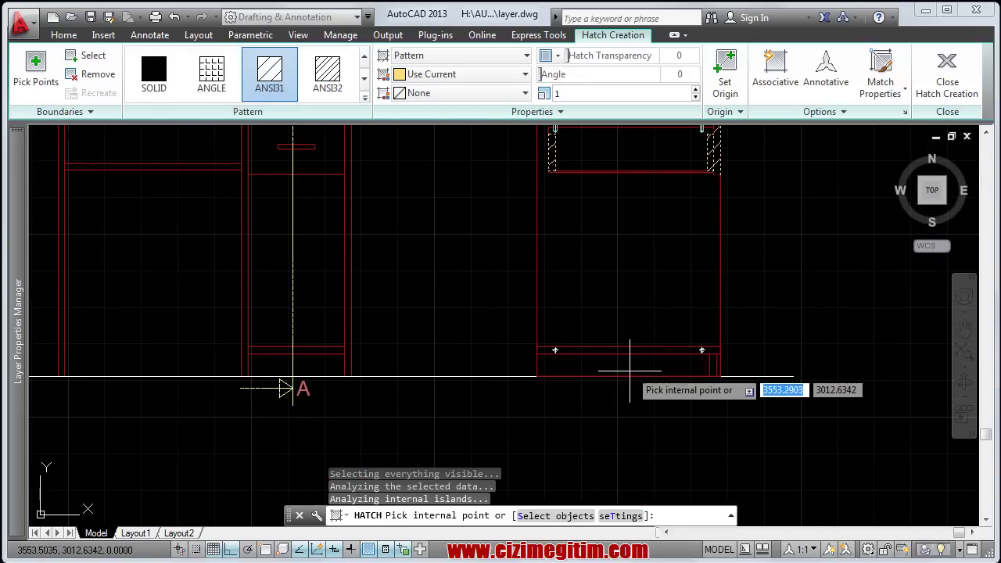
{"action": "scroll", "coordinate": [684, 358], "scroll_direction": "up", "scroll_amount": 3}
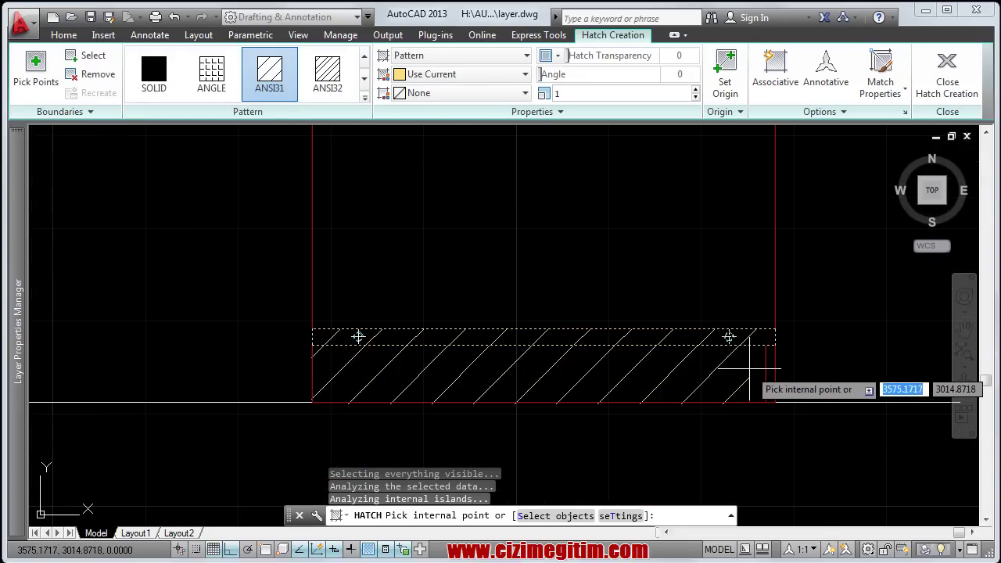
{"action": "left_click", "coordinate": [755, 358]}
{"action": "right_click", "coordinate": [692, 378]}
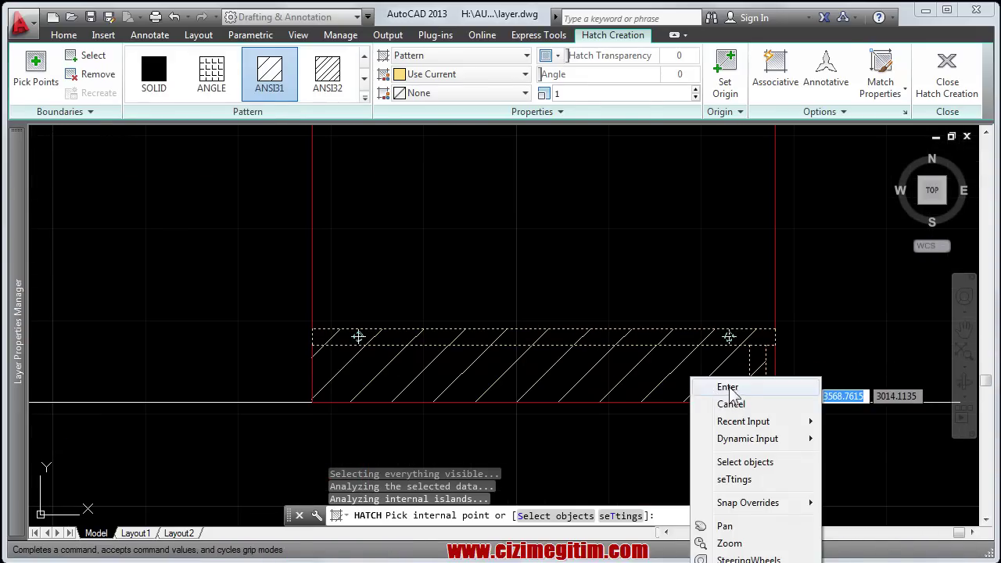
{"action": "left_click", "coordinate": [727, 387]}
{"action": "scroll", "coordinate": [537, 373], "scroll_direction": "down", "scroll_amount": 3}
{"action": "scroll", "coordinate": [518, 244], "scroll_direction": "up", "scroll_amount": 2}
{"action": "scroll", "coordinate": [554, 279], "scroll_direction": "up", "scroll_amount": 1}
{"action": "scroll", "coordinate": [570, 324], "scroll_direction": "up", "scroll_amount": 1}
Step: Select the section hatch and set its angle to 45° in the Hatch Editor
{"action": "middle_click_drag", "start_coordinate": [521, 286], "coordinate": [530, 271]}
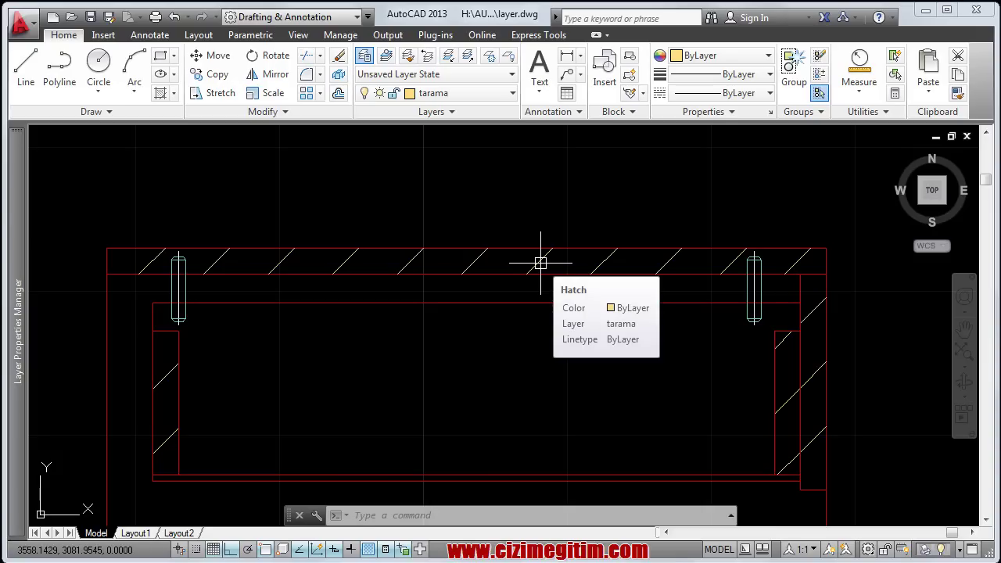
{"action": "left_click", "coordinate": [540, 263]}
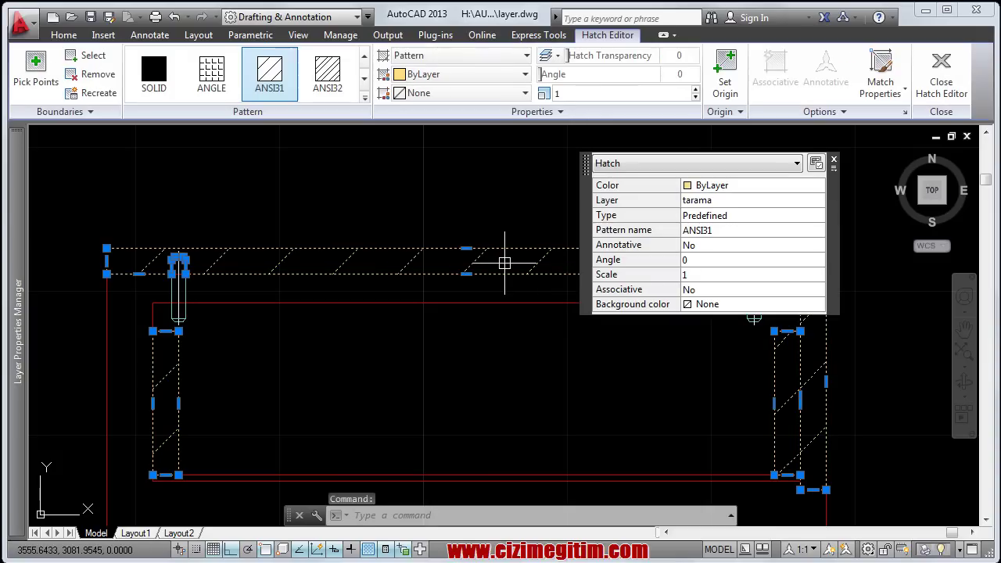
{"action": "left_click", "coordinate": [834, 162]}
{"action": "scroll", "coordinate": [501, 215], "scroll_direction": "down", "scroll_amount": 2}
{"action": "middle_click_drag", "start_coordinate": [438, 216], "coordinate": [423, 240]}
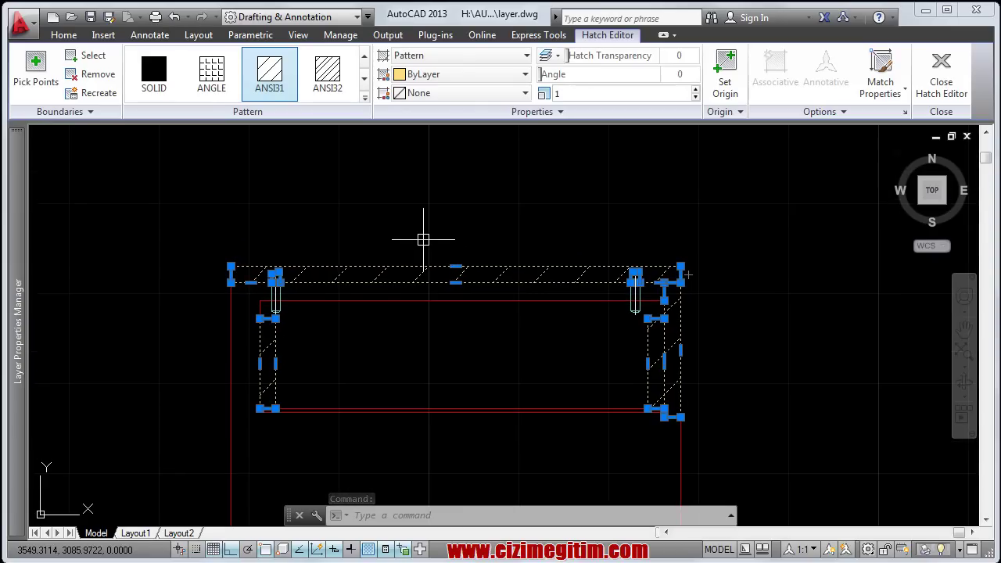
{"action": "scroll", "coordinate": [423, 240], "scroll_direction": "up", "scroll_amount": 3}
{"action": "scroll", "coordinate": [441, 254], "scroll_direction": "down", "scroll_amount": 2}
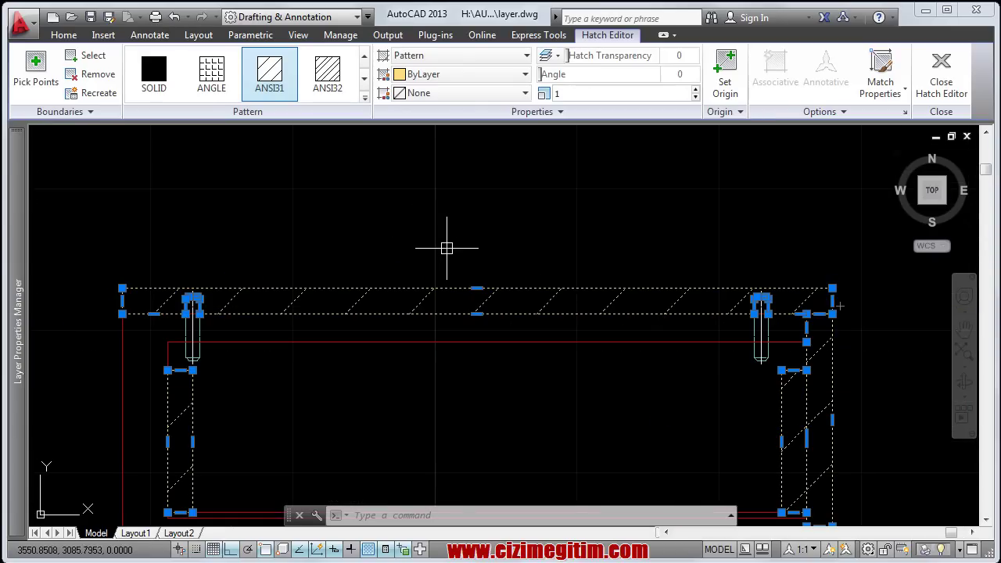
{"action": "left_click", "coordinate": [574, 92]}
{"action": "type", "text": "5"}
Step: Change the hatch scale to 0.25, check the denser lines, then deselect it
{"action": "left_click", "coordinate": [603, 94]}
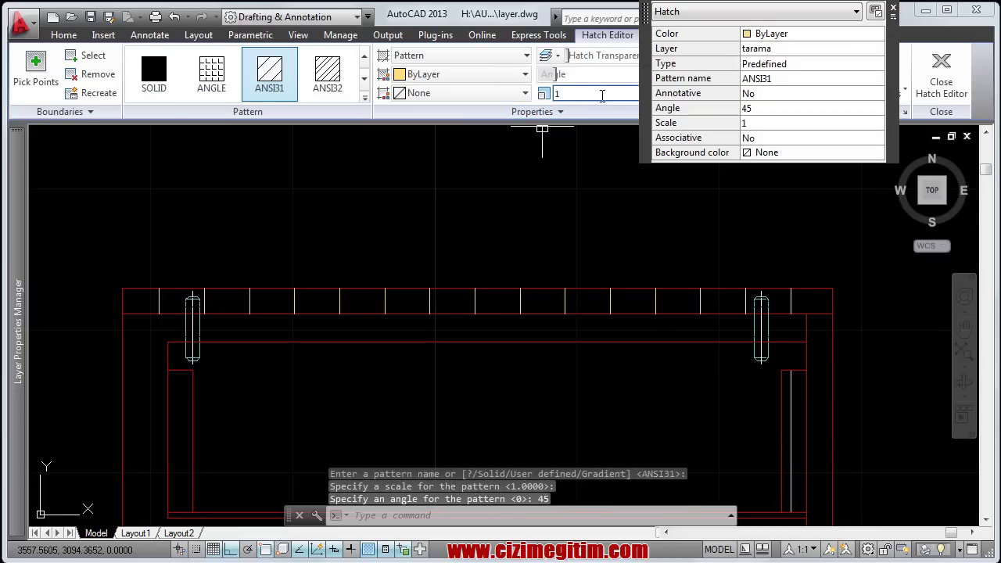
{"action": "left_click", "coordinate": [893, 10]}
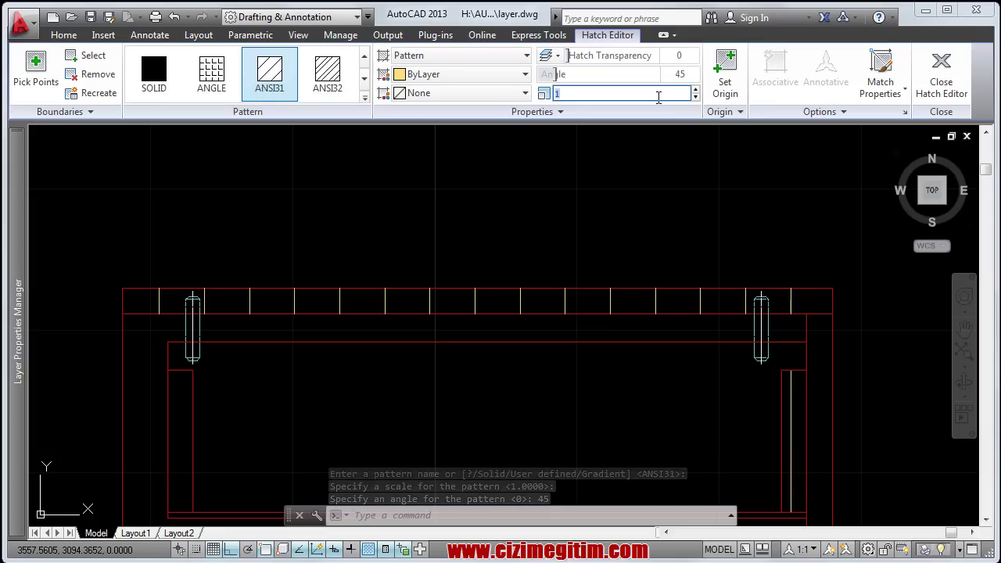
{"action": "key", "text": "BackSpace"}
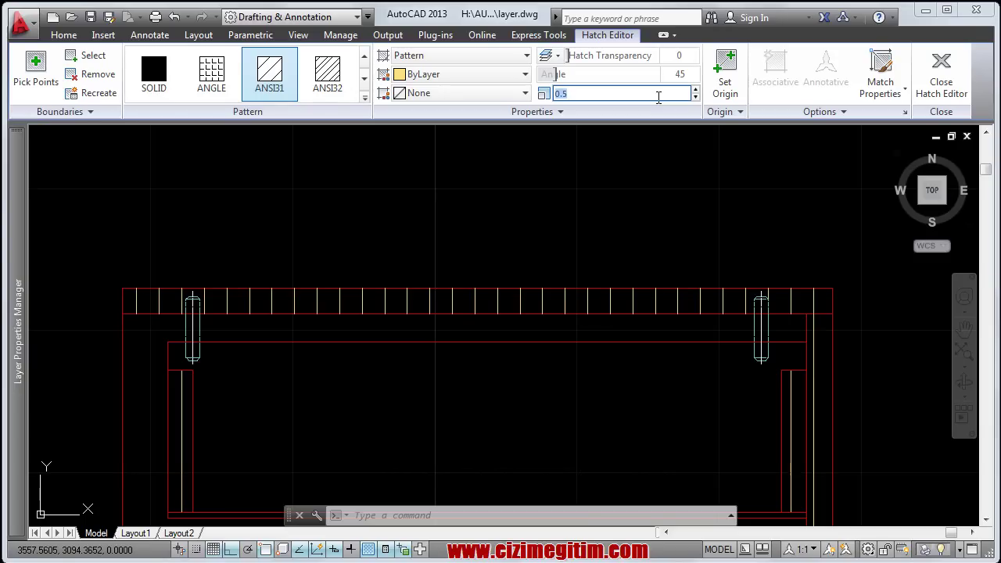
{"action": "type", "text": "5"}
{"action": "scroll", "coordinate": [607, 313], "scroll_direction": "down", "scroll_amount": 3}
{"action": "scroll", "coordinate": [607, 279], "scroll_direction": "down", "scroll_amount": 3}
{"action": "scroll", "coordinate": [552, 362], "scroll_direction": "up", "scroll_amount": 5}
{"action": "scroll", "coordinate": [751, 377], "scroll_direction": "up", "scroll_amount": 2}
{"action": "scroll", "coordinate": [726, 352], "scroll_direction": "up", "scroll_amount": 2}
{"action": "scroll", "coordinate": [704, 321], "scroll_direction": "down", "scroll_amount": 4}
{"action": "mouse_move", "coordinate": [663, 297]}
{"action": "middle_mouse_down"}
{"action": "mouse_move", "coordinate": [646, 363]}
{"action": "mouse_move", "coordinate": [493, 268]}
{"action": "middle_mouse_up"}
{"action": "scroll", "coordinate": [431, 240], "scroll_direction": "up", "scroll_amount": 2}
{"action": "scroll", "coordinate": [413, 315], "scroll_direction": "up", "scroll_amount": 2}
{"action": "left_click", "coordinate": [406, 291]}
{"action": "scroll", "coordinate": [391, 305], "scroll_direction": "down", "scroll_amount": 2}
{"action": "middle_click_drag", "start_coordinate": [391, 306], "coordinate": [369, 306]}
{"action": "scroll", "coordinate": [368, 281], "scroll_direction": "up", "scroll_amount": 2}
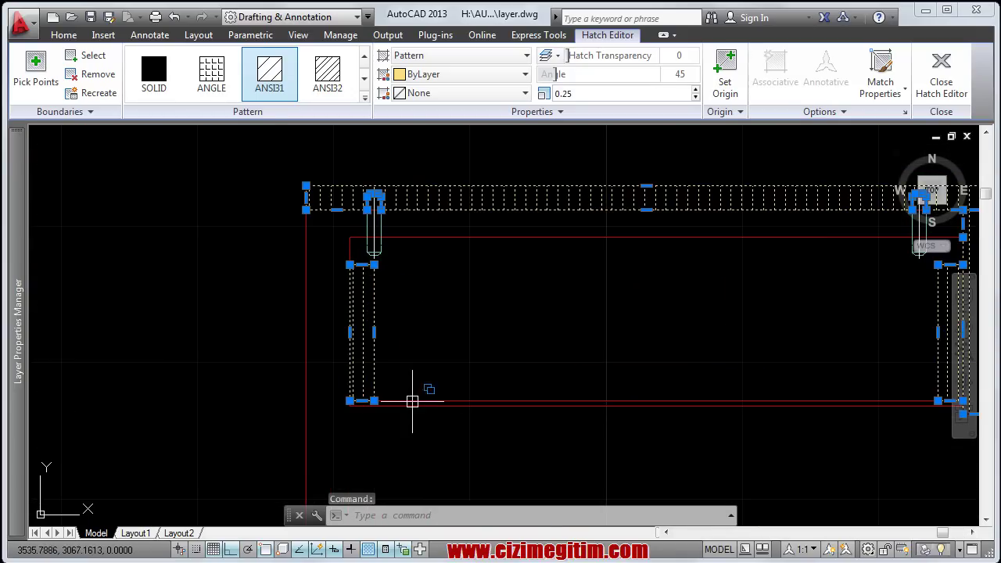
{"action": "middle_click_drag", "start_coordinate": [412, 402], "coordinate": [308, 375]}
{"action": "scroll", "coordinate": [523, 362], "scroll_direction": "down", "scroll_amount": 2}
{"action": "scroll", "coordinate": [560, 324], "scroll_direction": "up", "scroll_amount": 2}
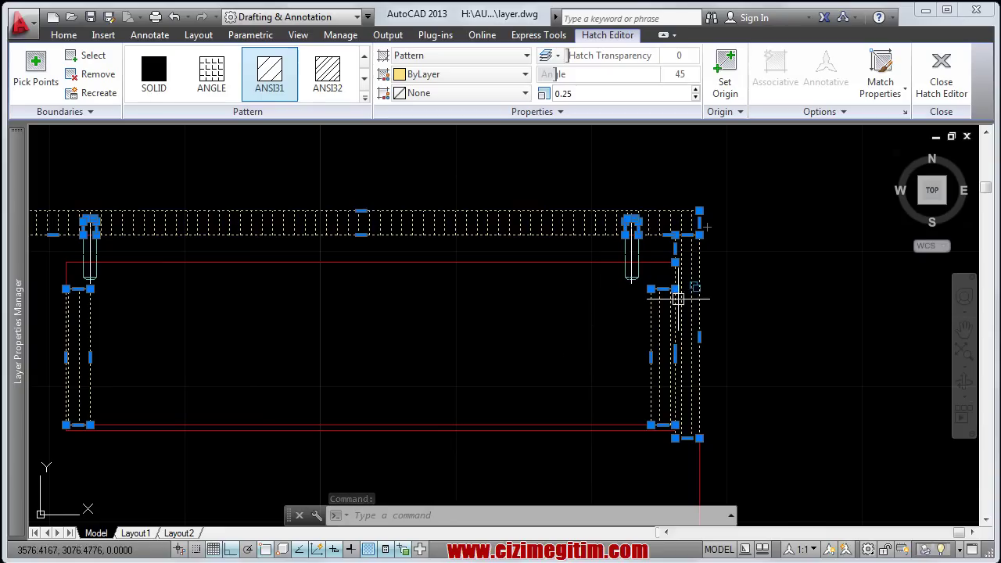
{"action": "key", "text": "Escape"}
Step: Erase the dense vertical-line hatch and restart the HATCH command
{"action": "middle_click_drag", "start_coordinate": [752, 343], "coordinate": [810, 332]}
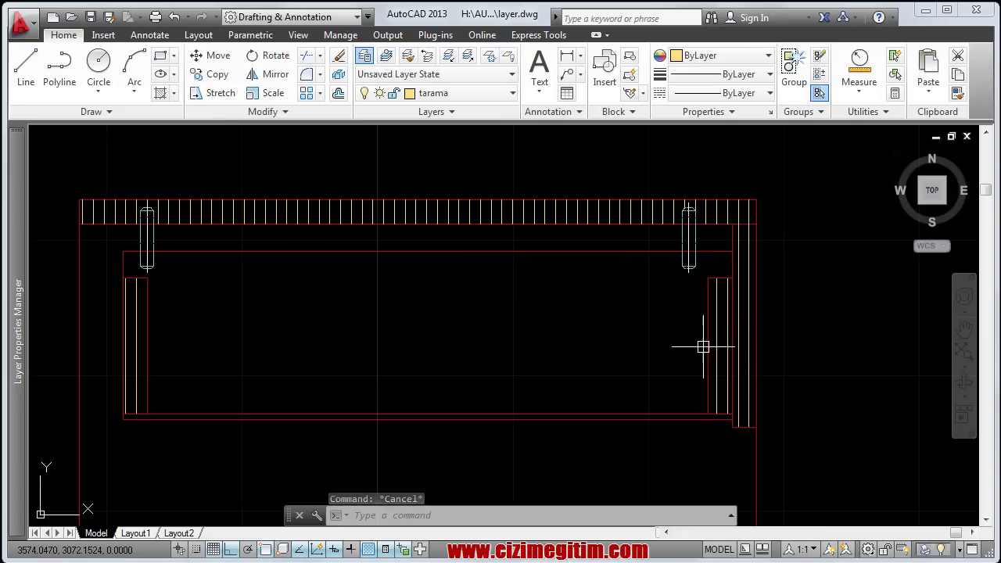
{"action": "left_click", "coordinate": [747, 245]}
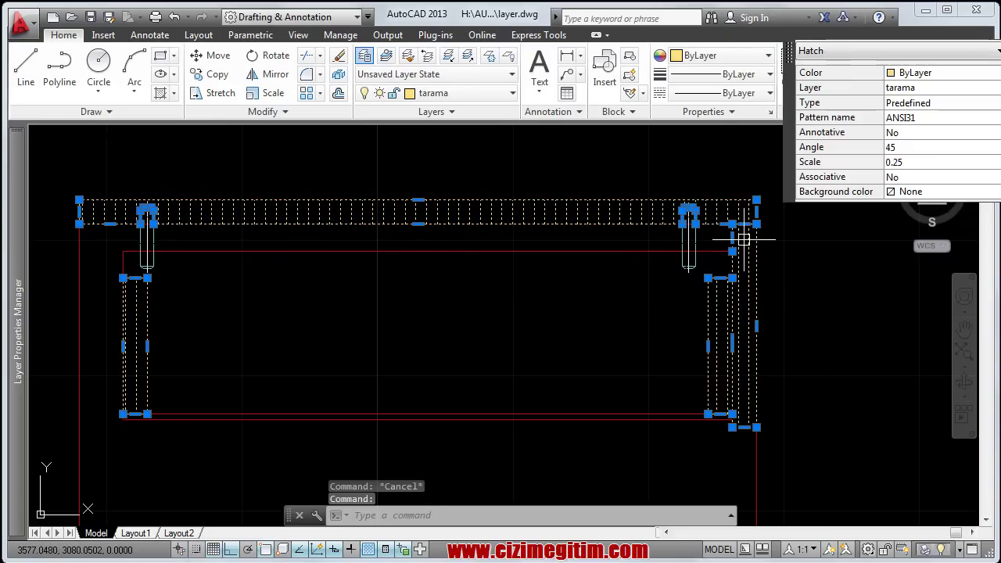
{"action": "scroll", "coordinate": [761, 246], "scroll_direction": "up", "scroll_amount": 4}
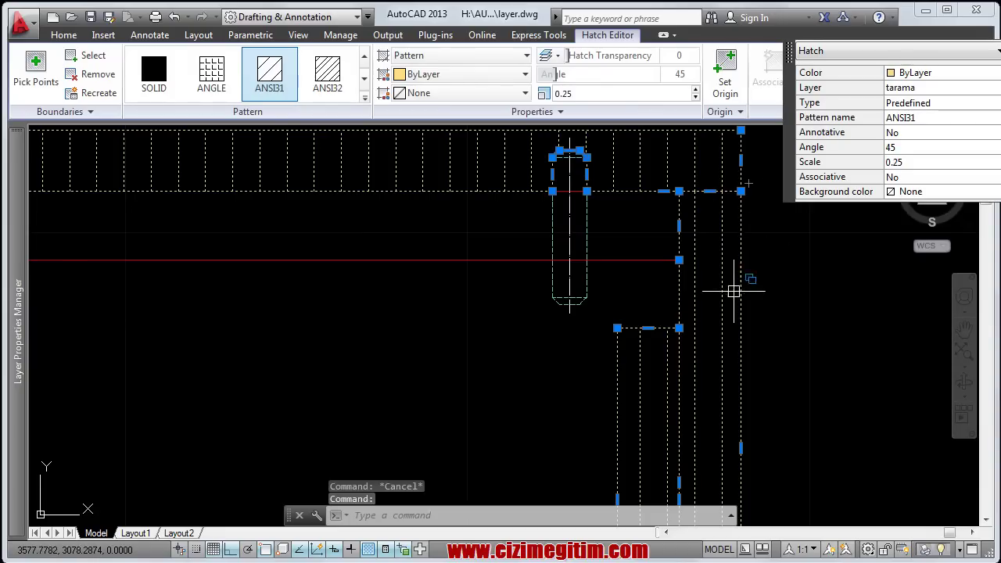
{"action": "key", "text": "Delete"}
{"action": "scroll", "coordinate": [464, 335], "scroll_direction": "down", "scroll_amount": 2}
{"action": "scroll", "coordinate": [521, 320], "scroll_direction": "down", "scroll_amount": 2}
{"action": "key", "text": "Return"}
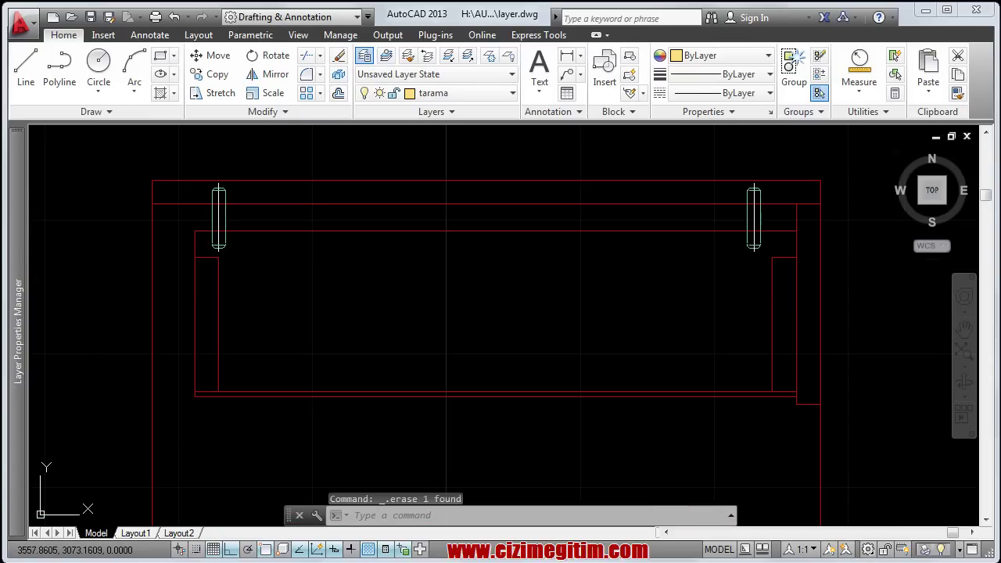
{"action": "scroll", "coordinate": [551, 312], "scroll_direction": "down", "scroll_amount": 2}
Step: Pick inside the cabinet's top strip and finish the new ANSI31 hatch
{"action": "left_click", "coordinate": [578, 237]}
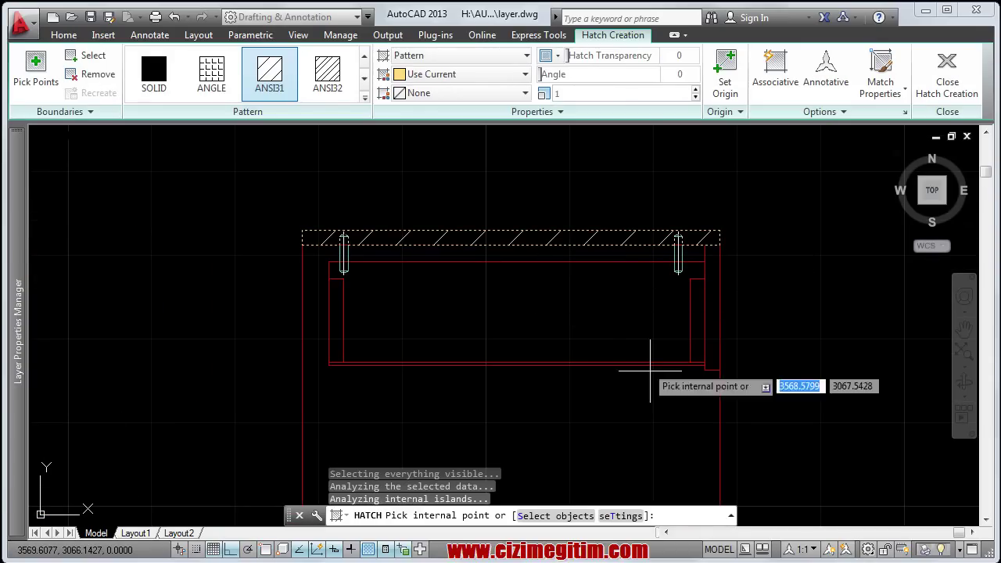
{"action": "middle_click_drag", "start_coordinate": [665, 415], "coordinate": [670, 320]}
{"action": "scroll", "coordinate": [623, 282], "scroll_direction": "up", "scroll_amount": 3}
{"action": "scroll", "coordinate": [637, 335], "scroll_direction": "up", "scroll_amount": 3}
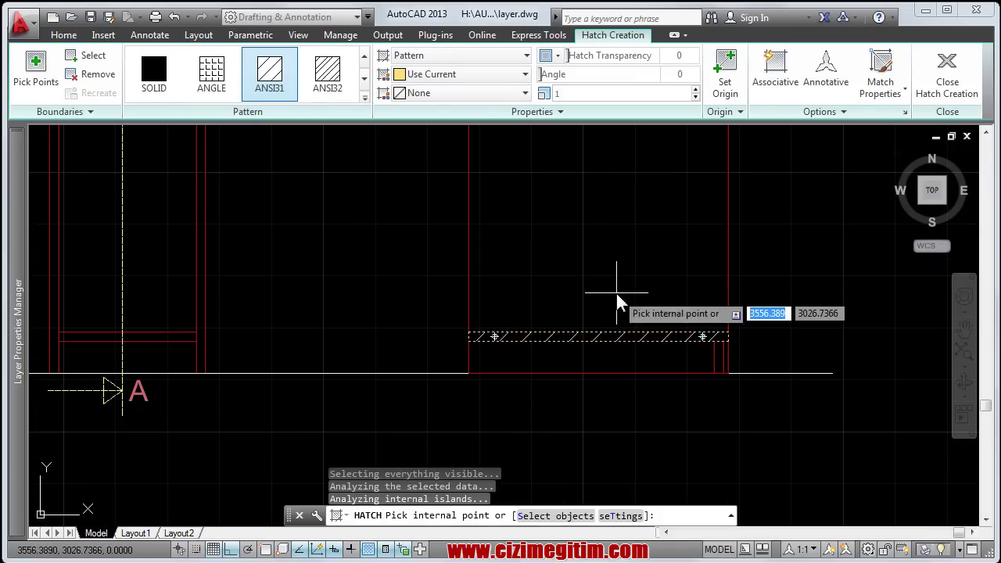
{"action": "key", "text": "Return"}
{"action": "scroll", "coordinate": [623, 339], "scroll_direction": "up", "scroll_amount": 4}
Step: Set the new hatch to a 45° angle at scale 0.25, then deselect it
{"action": "left_click", "coordinate": [606, 334]}
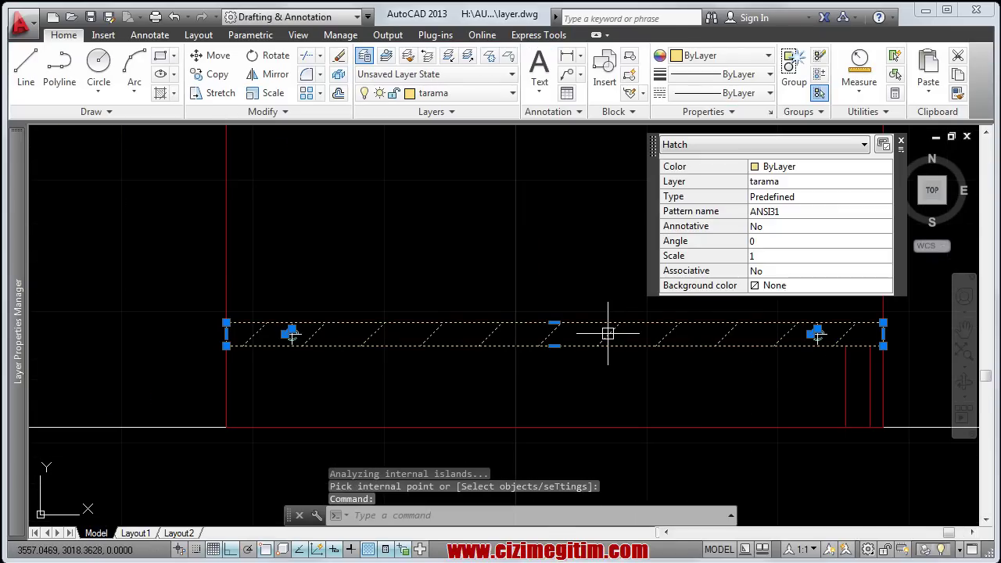
{"action": "scroll", "coordinate": [629, 303], "scroll_direction": "down", "scroll_amount": 5}
{"action": "middle_click_drag", "start_coordinate": [541, 237], "coordinate": [505, 257]}
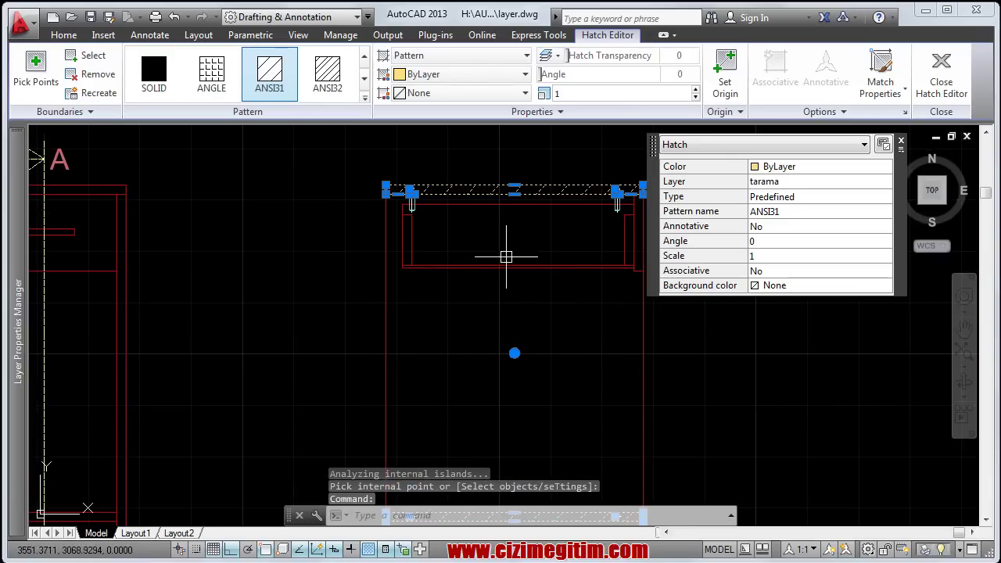
{"action": "left_click", "coordinate": [576, 94]}
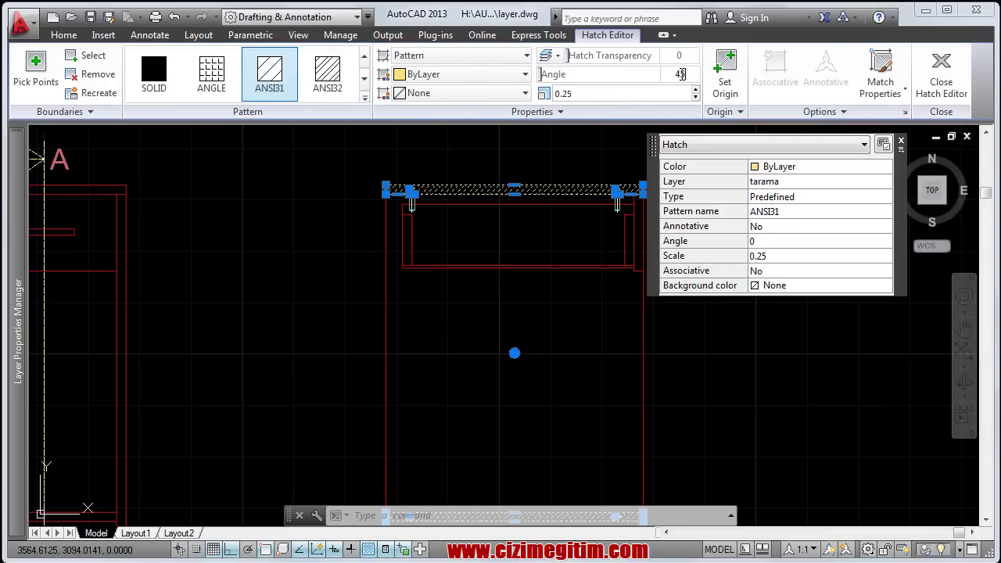
{"action": "key", "text": "Return"}
{"action": "scroll", "coordinate": [643, 183], "scroll_direction": "up", "scroll_amount": 2}
{"action": "key", "text": "Escape"}
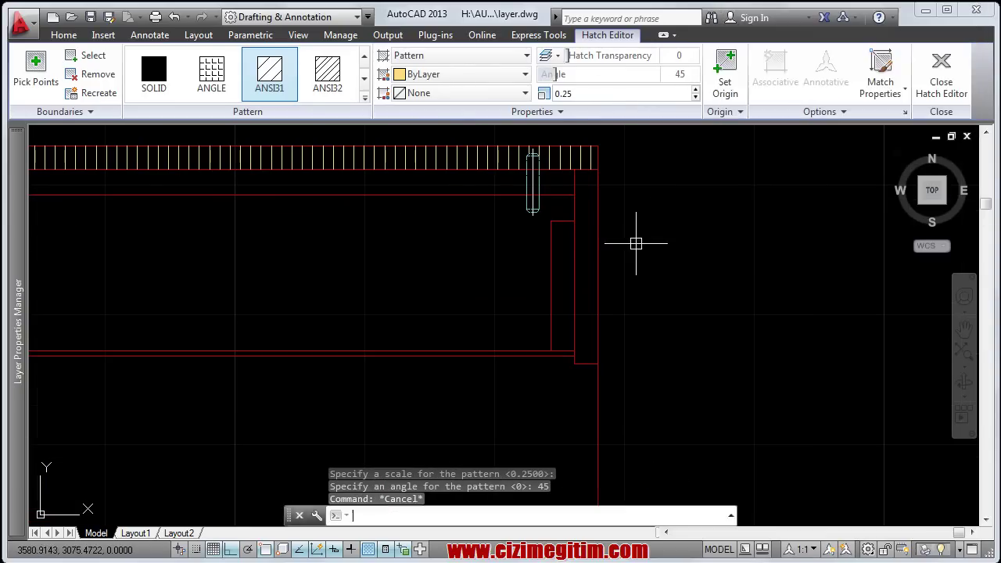
{"action": "scroll", "coordinate": [626, 246], "scroll_direction": "down", "scroll_amount": 1}
{"action": "scroll", "coordinate": [592, 252], "scroll_direction": "down", "scroll_amount": 1}
{"action": "middle_click_drag", "start_coordinate": [479, 260], "coordinate": [532, 267]}
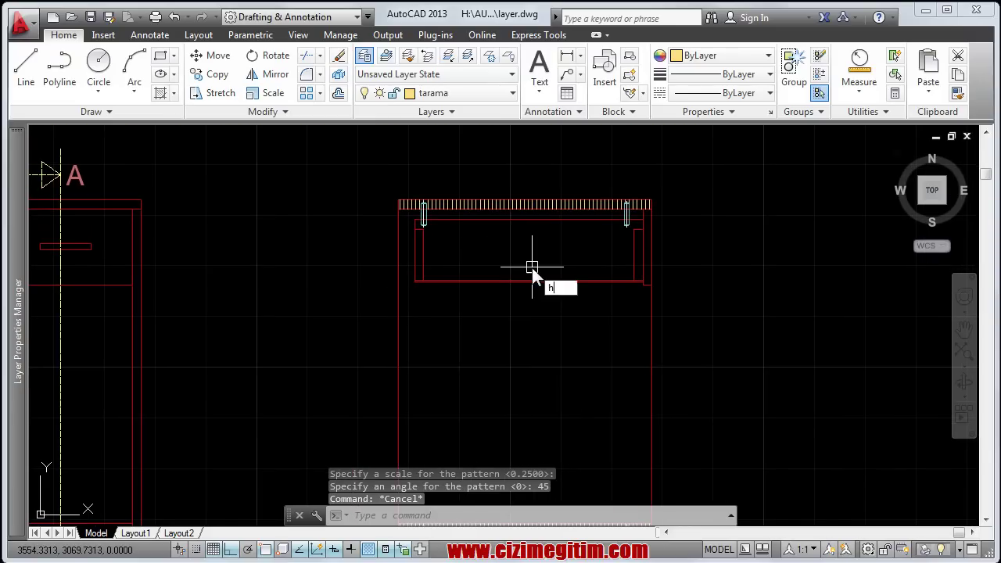
Step: Hatch the two narrow side panels below the top board with ANSI31
{"action": "key", "text": "Return"}
{"action": "scroll", "coordinate": [604, 270], "scroll_direction": "up", "scroll_amount": 2}
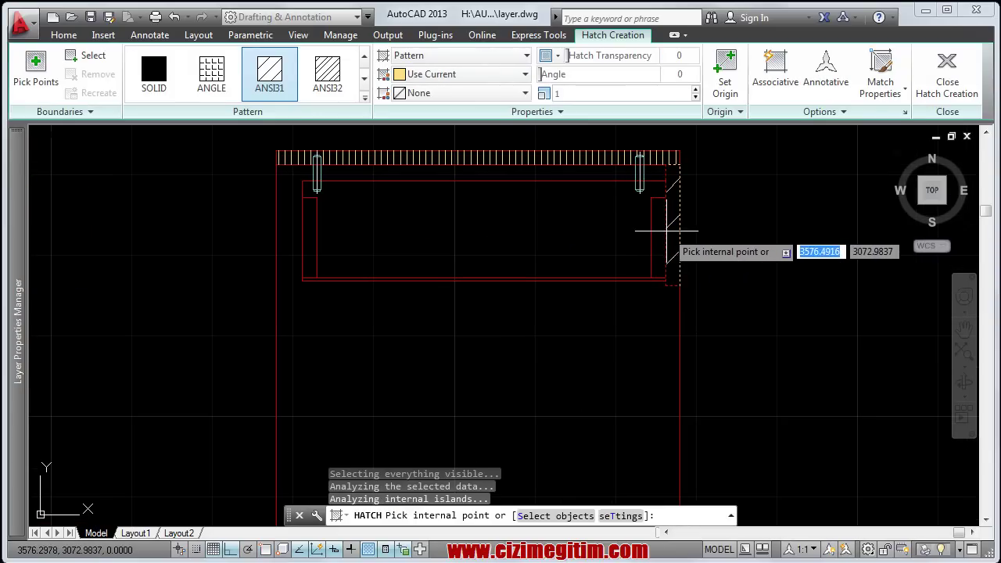
{"action": "left_click", "coordinate": [649, 226]}
{"action": "scroll", "coordinate": [458, 365], "scroll_direction": "down", "scroll_amount": 2}
{"action": "scroll", "coordinate": [480, 279], "scroll_direction": "up", "scroll_amount": 2}
{"action": "scroll", "coordinate": [558, 324], "scroll_direction": "up", "scroll_amount": 2}
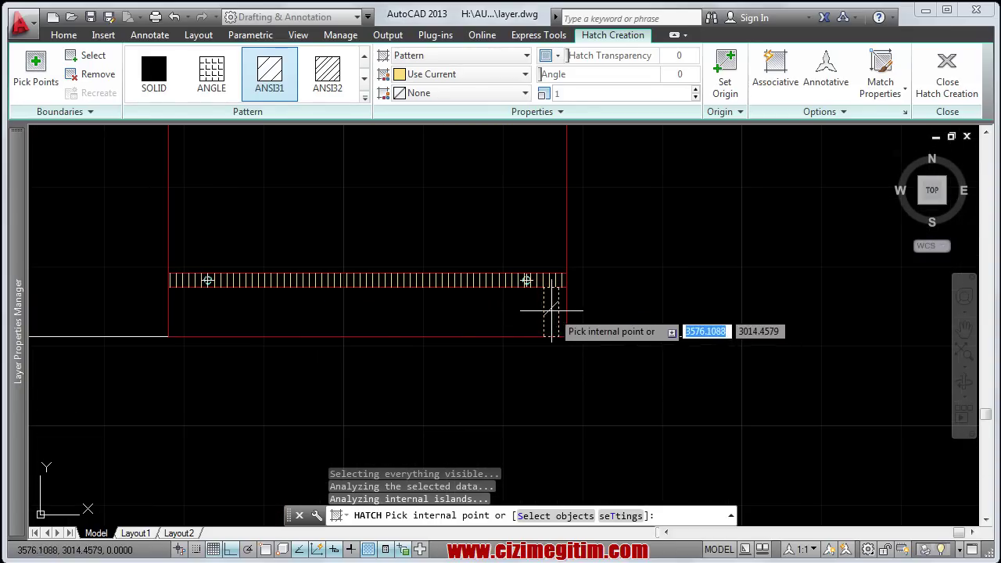
{"action": "right_click", "coordinate": [548, 317]}
{"action": "left_click", "coordinate": [575, 320]}
{"action": "scroll", "coordinate": [551, 313], "scroll_direction": "down", "scroll_amount": 2}
{"action": "middle_click_drag", "start_coordinate": [552, 313], "coordinate": [526, 431]}
Step: Select the side-panel hatches and set their scale to 0.25 in the Hatch Editor
{"action": "scroll", "coordinate": [516, 305], "scroll_direction": "up", "scroll_amount": 2}
{"action": "scroll", "coordinate": [524, 257], "scroll_direction": "up", "scroll_amount": 2}
{"action": "scroll", "coordinate": [539, 227], "scroll_direction": "up", "scroll_amount": 2}
{"action": "left_click", "coordinate": [526, 260]}
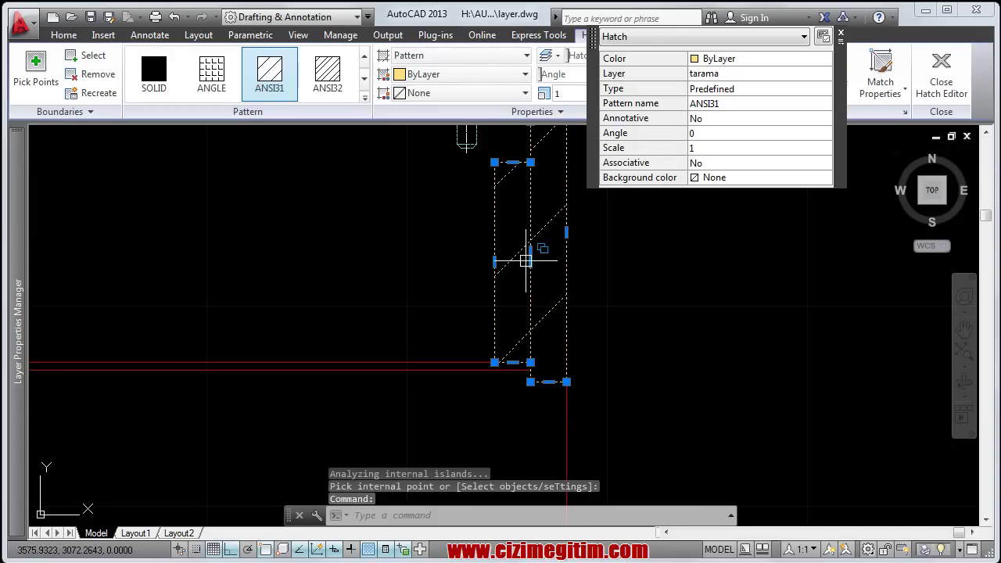
{"action": "scroll", "coordinate": [492, 281], "scroll_direction": "down", "scroll_amount": 2}
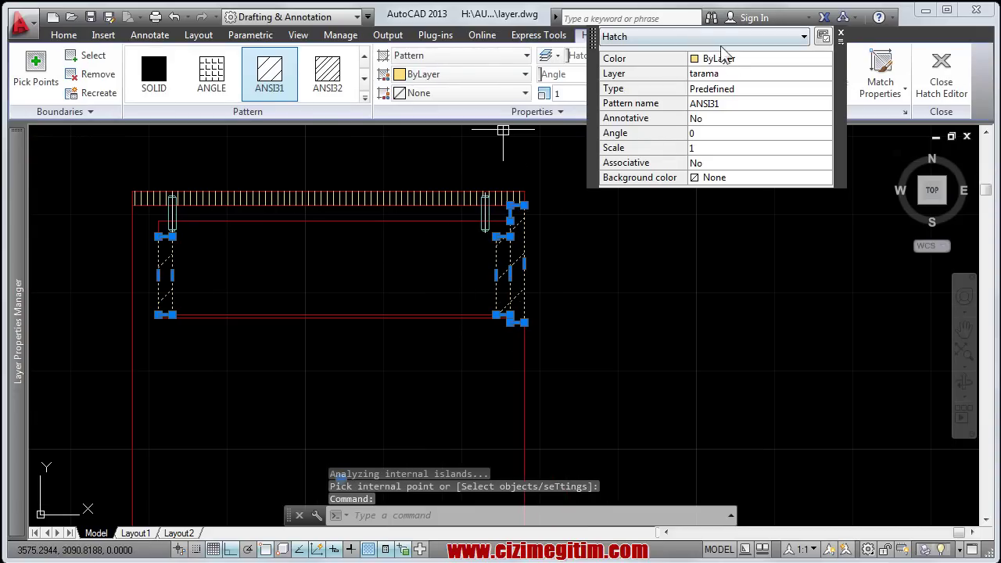
{"action": "left_click_drag", "start_coordinate": [596, 49], "coordinate": [718, 207]}
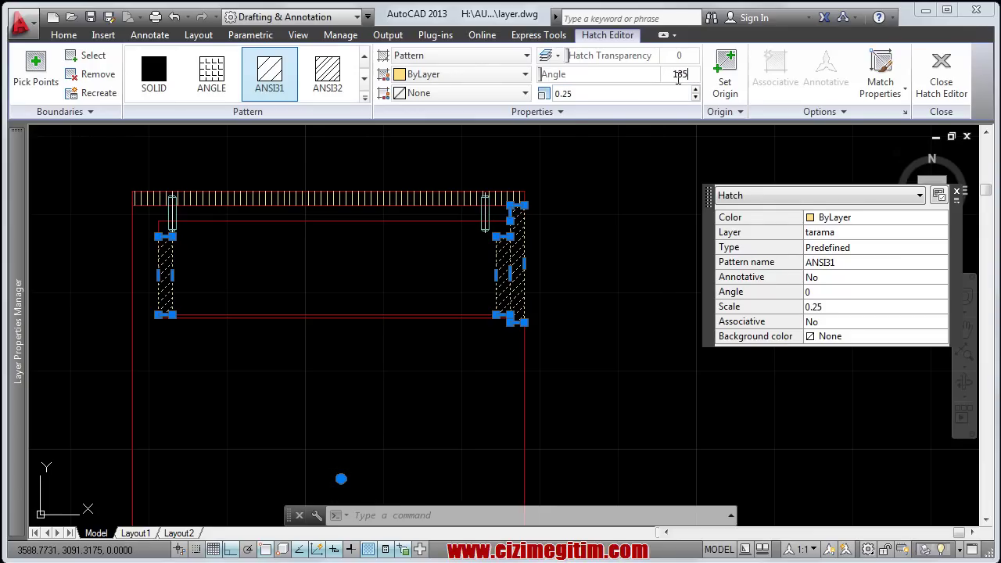
Step: Apply the 135° angle to the side-panel hatches and zoom out to check the section
{"action": "key", "text": "Return"}
{"action": "scroll", "coordinate": [571, 319], "scroll_direction": "down", "scroll_amount": 5}
{"action": "scroll", "coordinate": [401, 210], "scroll_direction": "up", "scroll_amount": 7}
{"action": "scroll", "coordinate": [401, 307], "scroll_direction": "down", "scroll_amount": 2}
{"action": "middle_click_drag", "start_coordinate": [508, 409], "coordinate": [413, 269]}
{"action": "scroll", "coordinate": [365, 364], "scroll_direction": "up", "scroll_amount": 2}
{"action": "scroll", "coordinate": [363, 261], "scroll_direction": "down", "scroll_amount": 4}
{"action": "scroll", "coordinate": [363, 260], "scroll_direction": "down", "scroll_amount": 2}
{"action": "scroll", "coordinate": [476, 311], "scroll_direction": "up", "scroll_amount": 8}
{"action": "middle_click_drag", "start_coordinate": [476, 311], "coordinate": [556, 352]}
{"action": "scroll", "coordinate": [302, 335], "scroll_direction": "down", "scroll_amount": 3}
{"action": "scroll", "coordinate": [496, 339], "scroll_direction": "down", "scroll_amount": 3}
{"action": "scroll", "coordinate": [384, 288], "scroll_direction": "down", "scroll_amount": 3}
{"action": "mouse_move", "coordinate": [384, 287]}
{"action": "middle_mouse_down"}
{"action": "mouse_move", "coordinate": [416, 285]}
{"action": "mouse_move", "coordinate": [436, 329]}
{"action": "middle_mouse_up"}
{"action": "scroll", "coordinate": [387, 288], "scroll_direction": "up", "scroll_amount": 2}
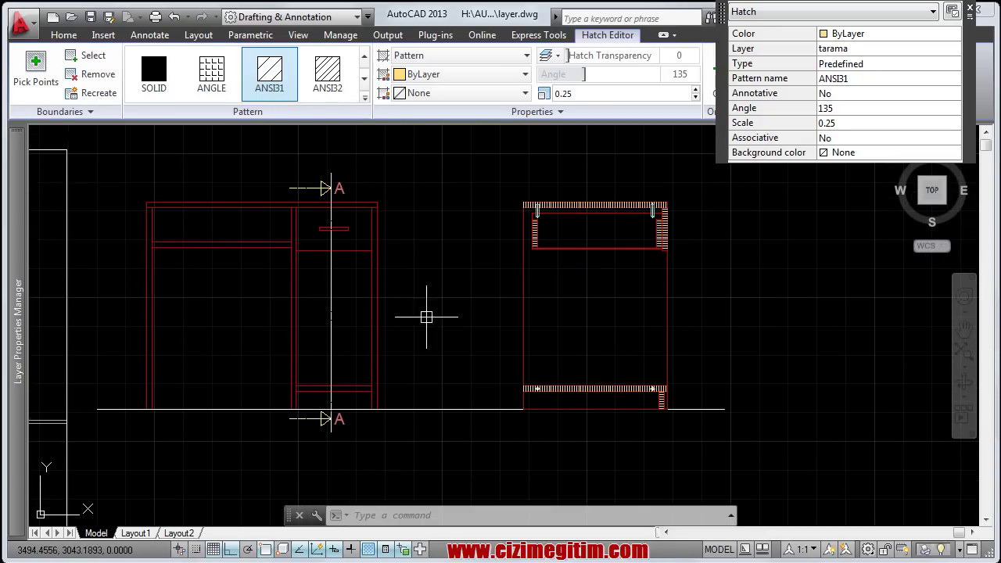
{"action": "scroll", "coordinate": [461, 217], "scroll_direction": "down", "scroll_amount": 3}
{"action": "scroll", "coordinate": [364, 217], "scroll_direction": "up", "scroll_amount": 2}
{"action": "scroll", "coordinate": [358, 212], "scroll_direction": "up", "scroll_amount": 1}
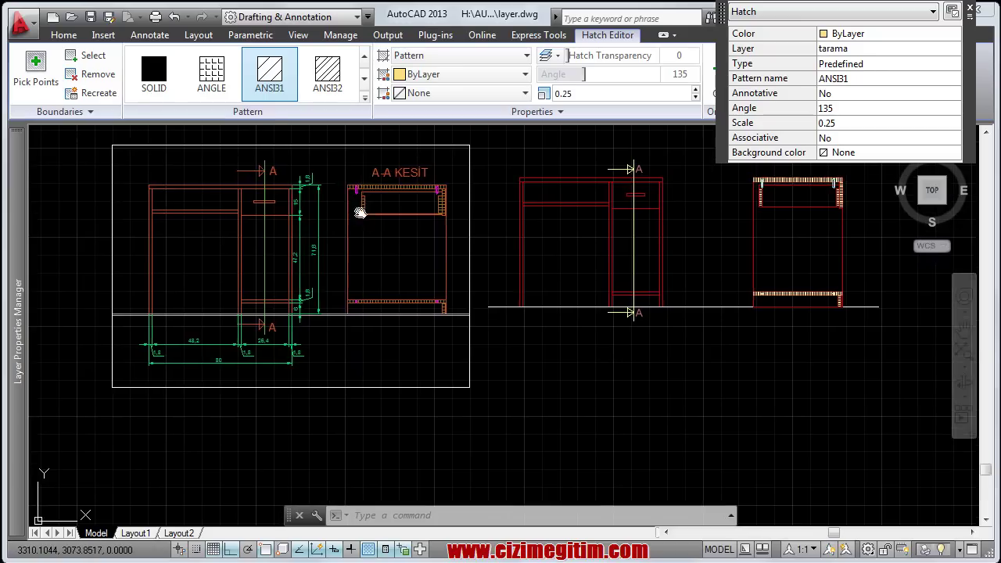
{"action": "scroll", "coordinate": [403, 227], "scroll_direction": "up", "scroll_amount": 1}
{"action": "scroll", "coordinate": [532, 219], "scroll_direction": "up", "scroll_amount": 1}
Step: Copy the section arrow's A label and place the copy above the hatched section view
{"action": "left_click", "coordinate": [540, 216]}
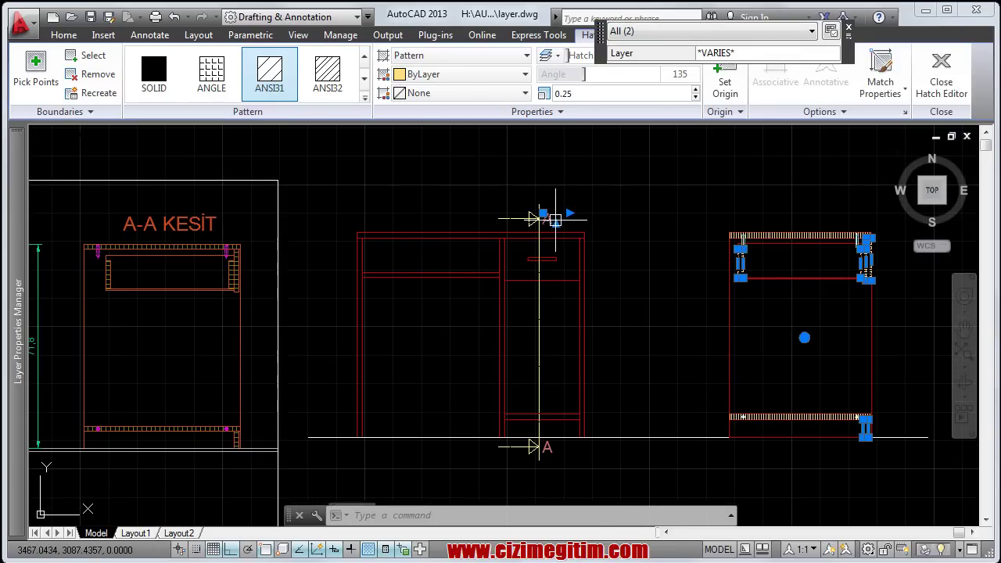
{"action": "right_click", "coordinate": [572, 224]}
{"action": "key", "text": "Escape"}
{"action": "key", "text": "Escape"}
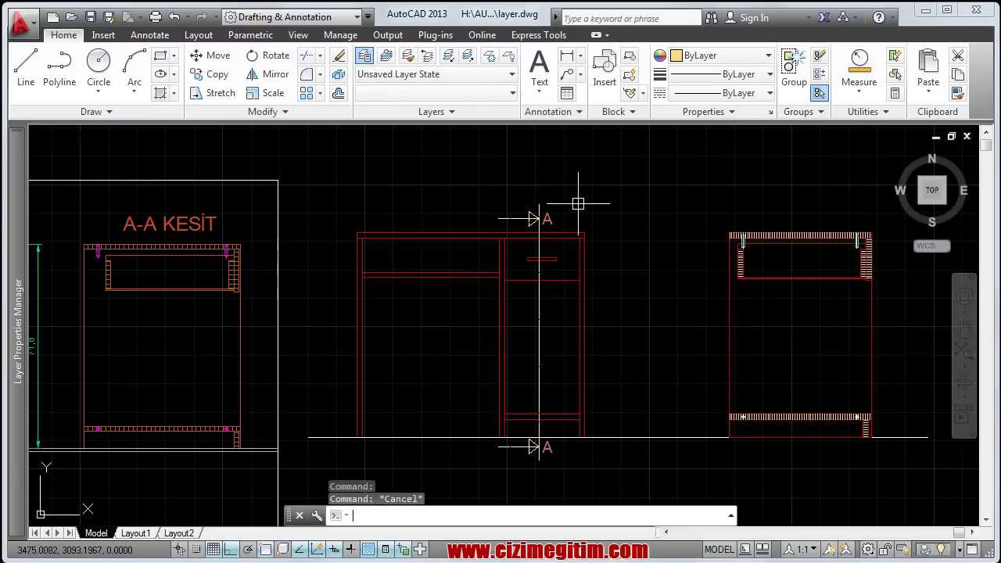
{"action": "key", "text": "Escape"}
{"action": "left_click", "coordinate": [545, 217]}
{"action": "right_click", "coordinate": [568, 222]}
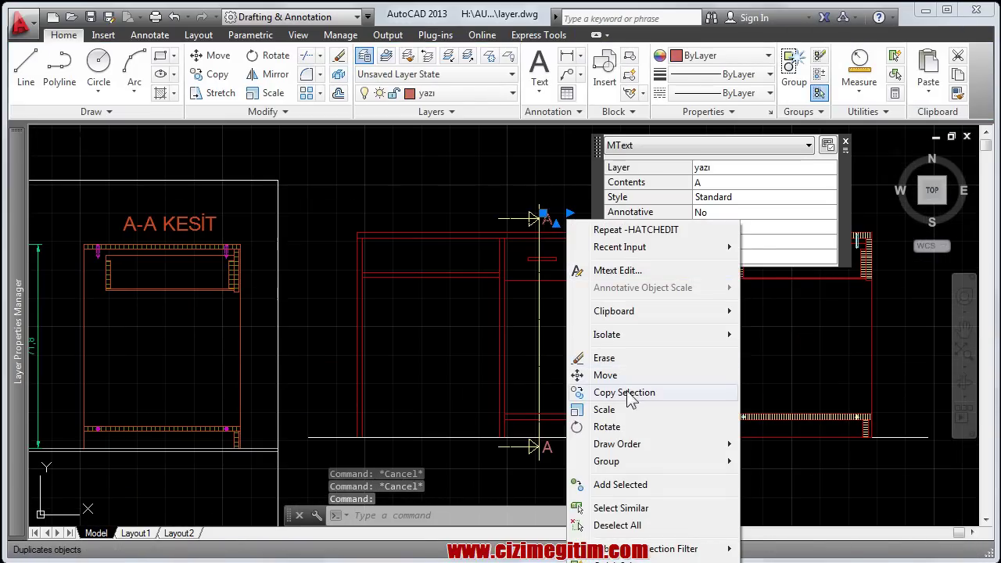
{"action": "left_click", "coordinate": [631, 398]}
{"action": "scroll", "coordinate": [540, 219], "scroll_direction": "up", "scroll_amount": 2}
{"action": "left_click", "coordinate": [368, 272]}
{"action": "middle_click_drag", "start_coordinate": [503, 262], "coordinate": [337, 283]}
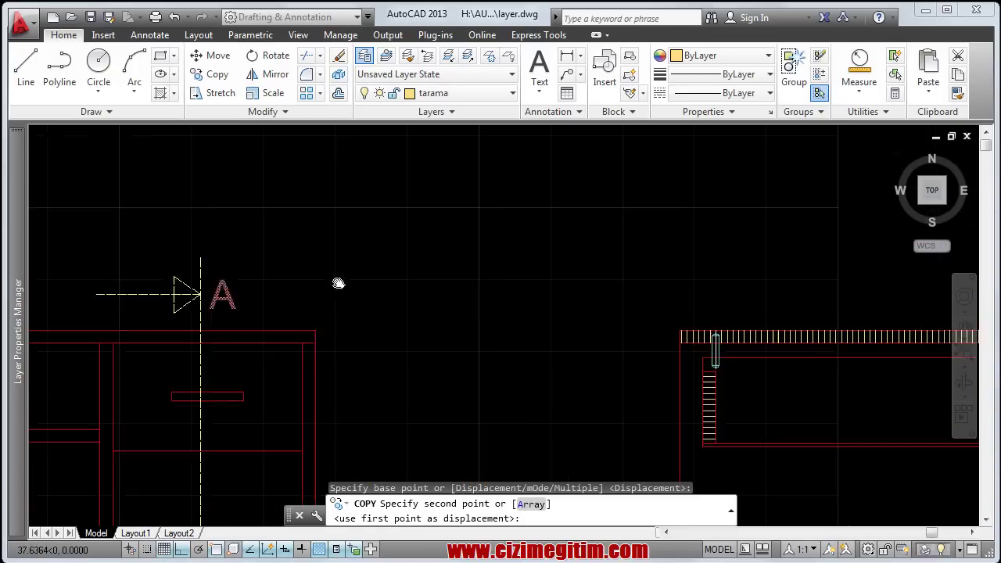
{"action": "left_click", "coordinate": [547, 278]}
Step: Edit the copied label into 'A-A KESİTİ', widening the text so it fits one line
{"action": "double_click", "coordinate": [539, 285]}
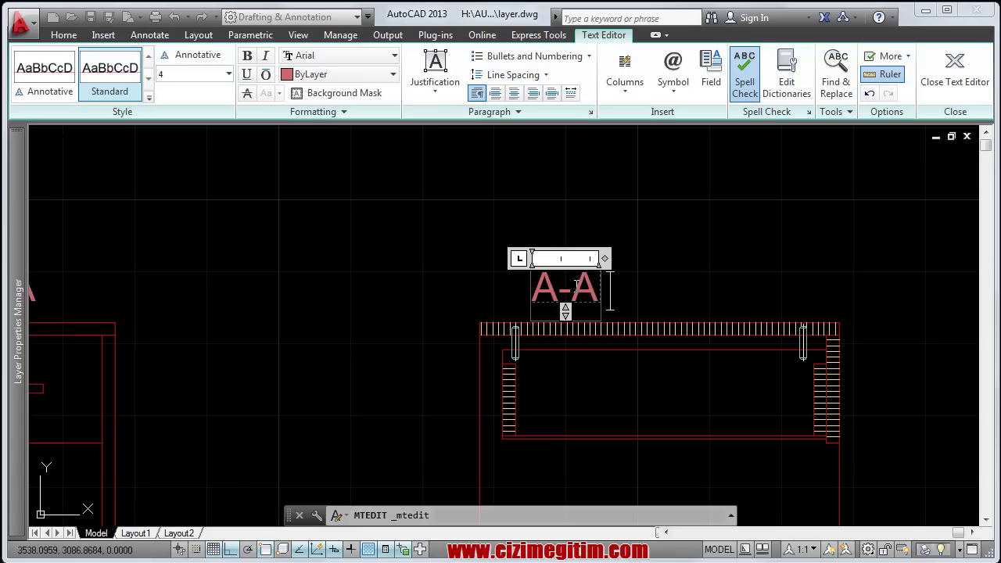
{"action": "type", "text": "KESİTİ"}
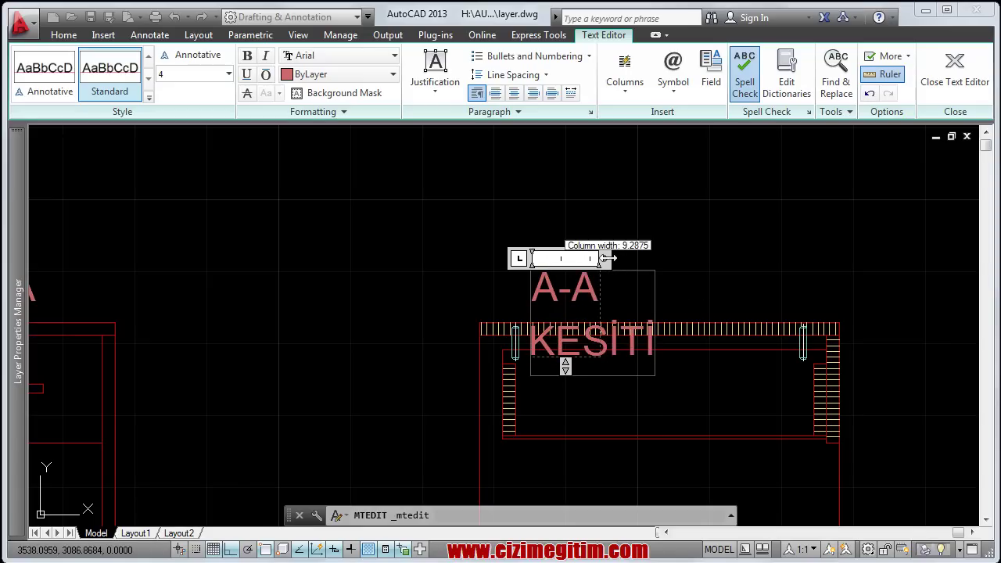
{"action": "left_click_drag", "start_coordinate": [608, 258], "coordinate": [817, 267]}
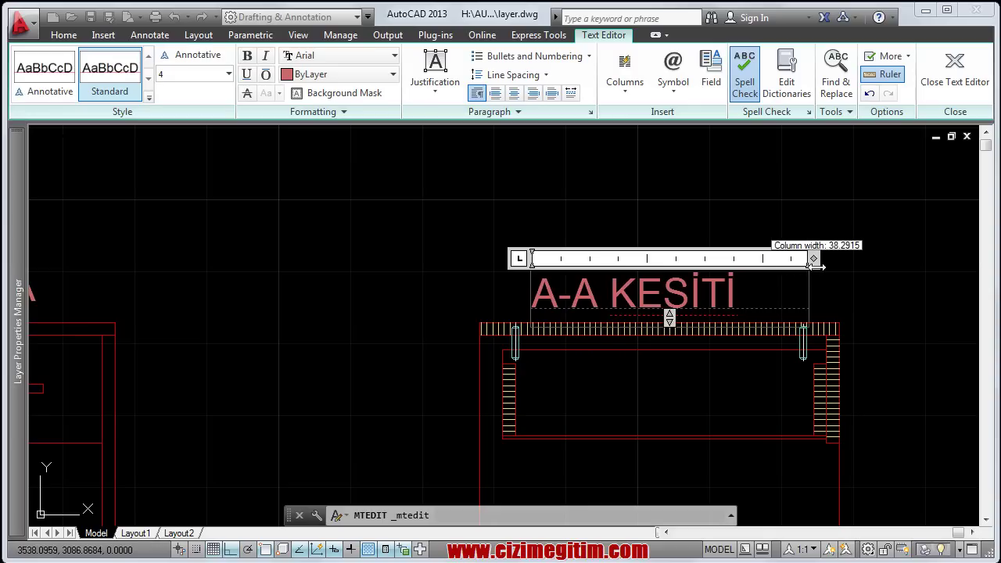
{"action": "left_click", "coordinate": [821, 274]}
{"action": "scroll", "coordinate": [693, 263], "scroll_direction": "down", "scroll_amount": 5}
{"action": "scroll", "coordinate": [626, 263], "scroll_direction": "up", "scroll_amount": 2}
{"action": "scroll", "coordinate": [699, 223], "scroll_direction": "down", "scroll_amount": 1}
{"action": "scroll", "coordinate": [655, 230], "scroll_direction": "up", "scroll_amount": 1}
{"action": "scroll", "coordinate": [704, 215], "scroll_direction": "up", "scroll_amount": 5}
{"action": "middle_click_drag", "start_coordinate": [704, 215], "coordinate": [659, 298]}
{"action": "scroll", "coordinate": [626, 282], "scroll_direction": "up", "scroll_amount": 3}
{"action": "scroll", "coordinate": [469, 320], "scroll_direction": "down", "scroll_amount": 4}
{"action": "middle_click_drag", "start_coordinate": [424, 335], "coordinate": [591, 318]}
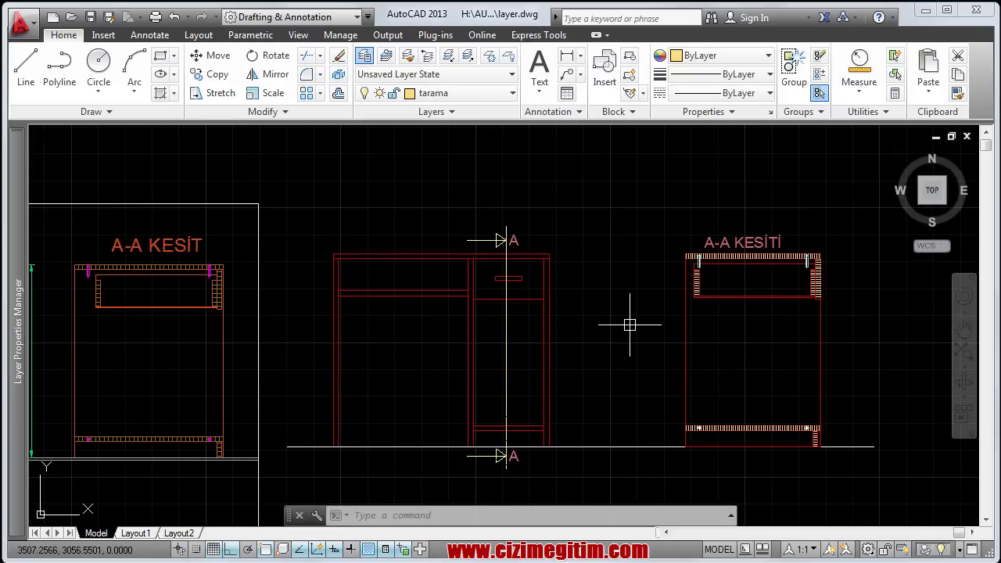
Step: Make ölçü the current layer and dimension the left 1,8 board thickness below the desk
{"action": "left_click", "coordinate": [449, 92]}
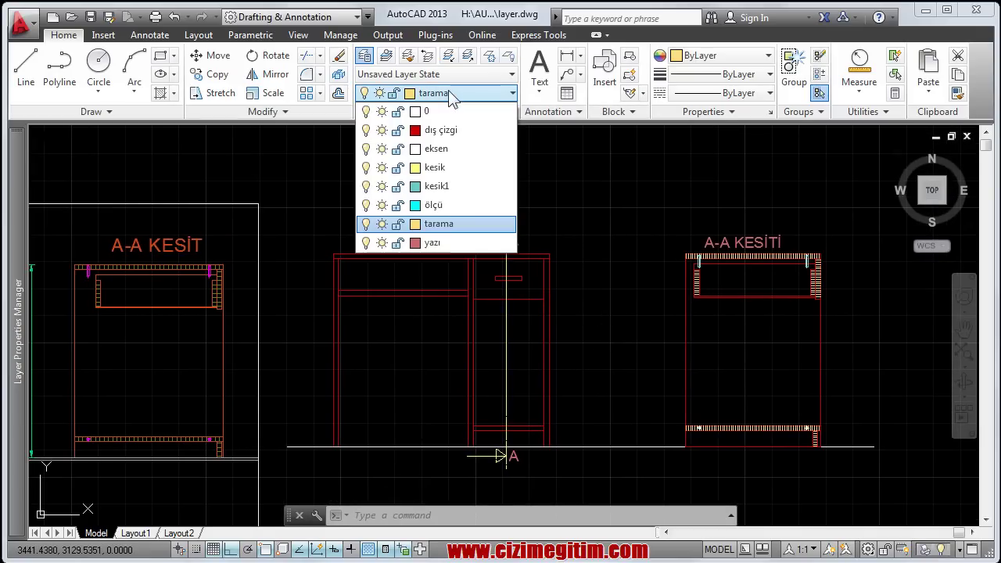
{"action": "left_click", "coordinate": [451, 205]}
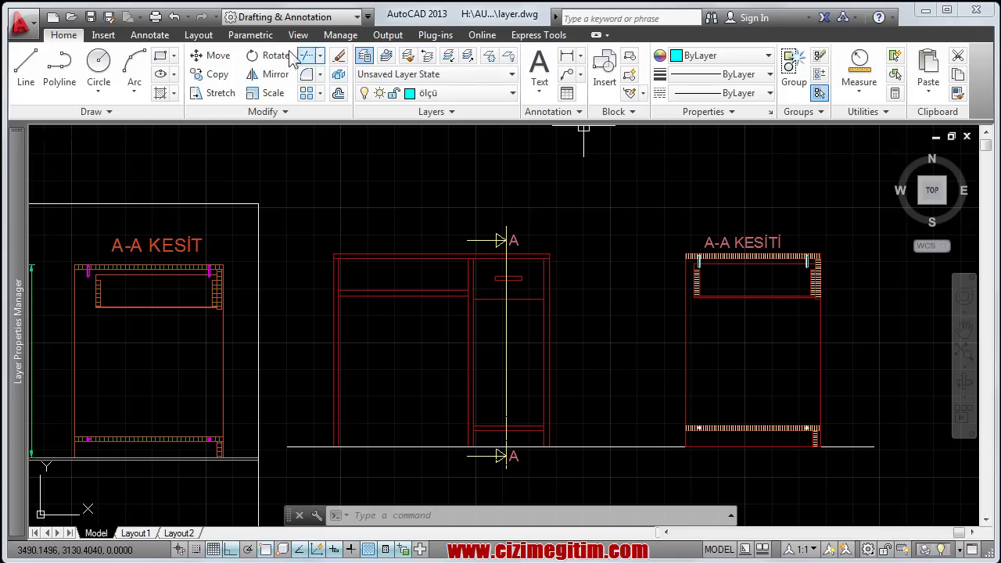
{"action": "left_click", "coordinate": [149, 35]}
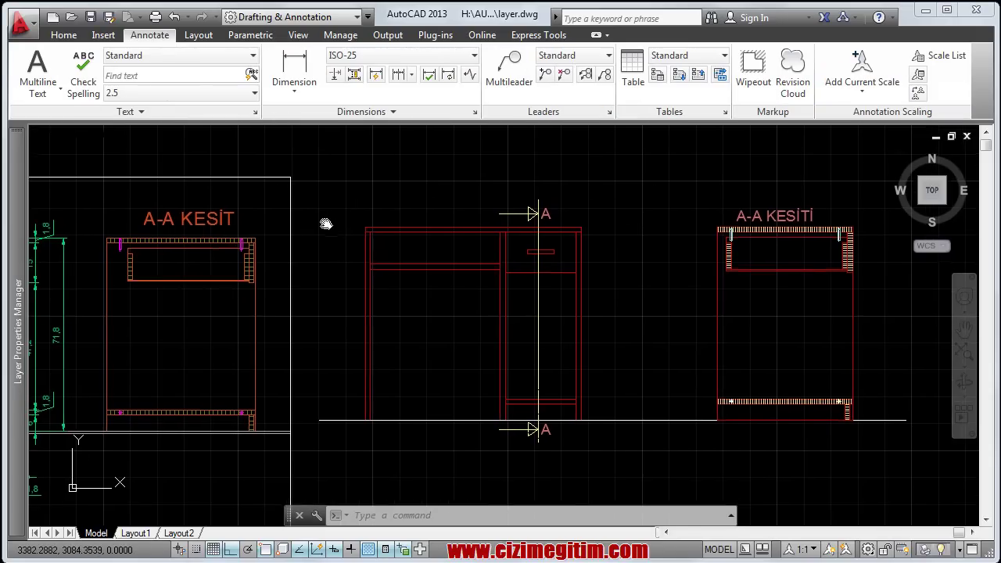
{"action": "left_click", "coordinate": [283, 69]}
{"action": "scroll", "coordinate": [428, 428], "scroll_direction": "up", "scroll_amount": 5}
{"action": "scroll", "coordinate": [414, 391], "scroll_direction": "up", "scroll_amount": 2}
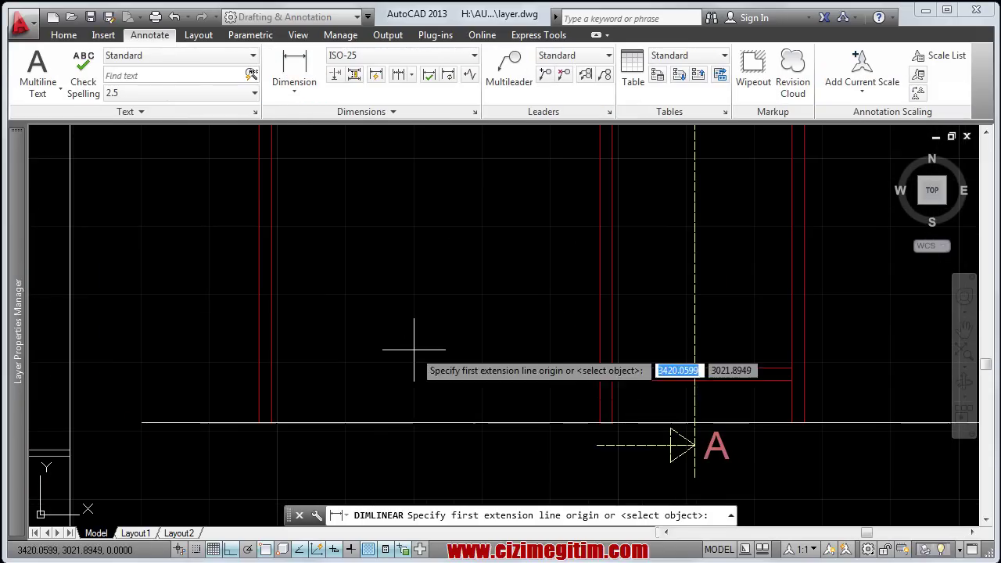
{"action": "scroll", "coordinate": [290, 412], "scroll_direction": "up", "scroll_amount": 2}
{"action": "left_click", "coordinate": [307, 363]}
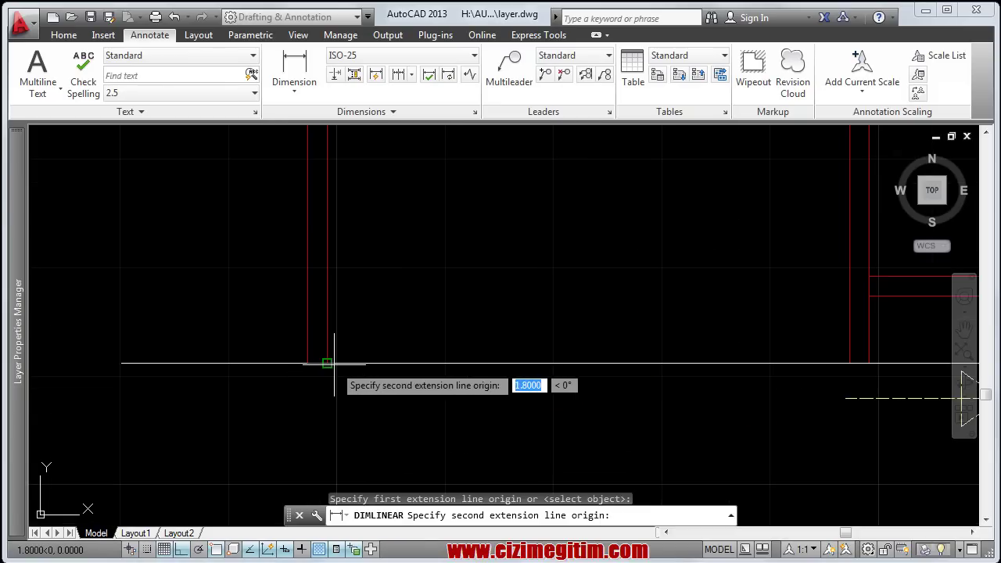
{"action": "left_click", "coordinate": [332, 363]}
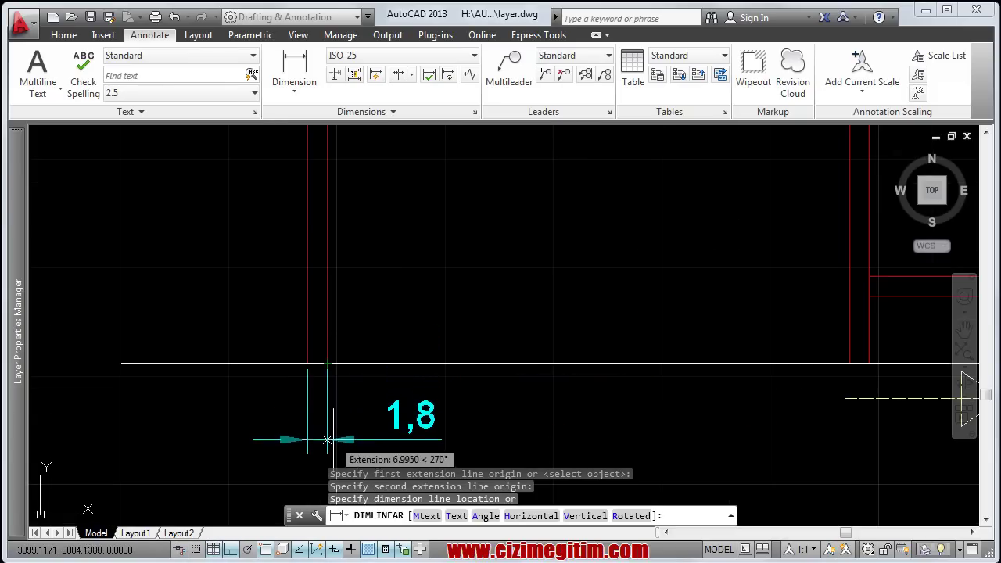
{"action": "left_click", "coordinate": [327, 441]}
{"action": "scroll", "coordinate": [336, 381], "scroll_direction": "down", "scroll_amount": 3}
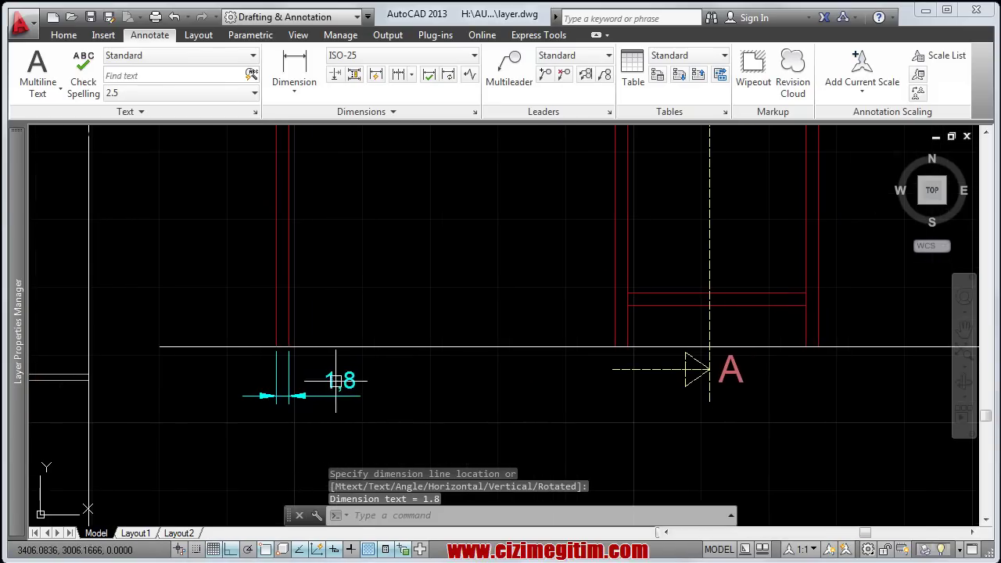
Step: Move the 1,8 dimension line further below the drawing
{"action": "left_click", "coordinate": [304, 397]}
{"action": "middle_click_drag", "start_coordinate": [304, 334], "coordinate": [312, 299]}
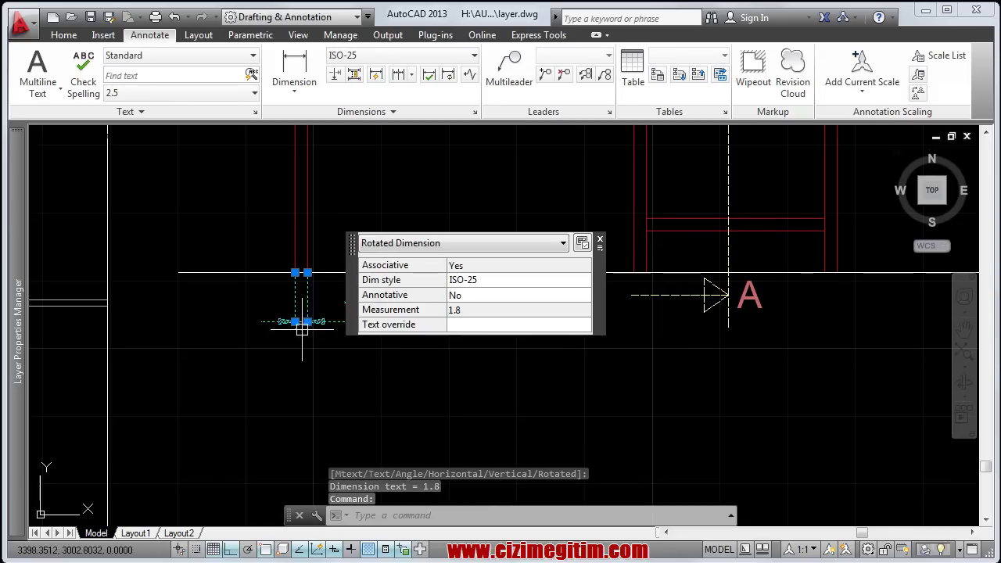
{"action": "left_click", "coordinate": [308, 321]}
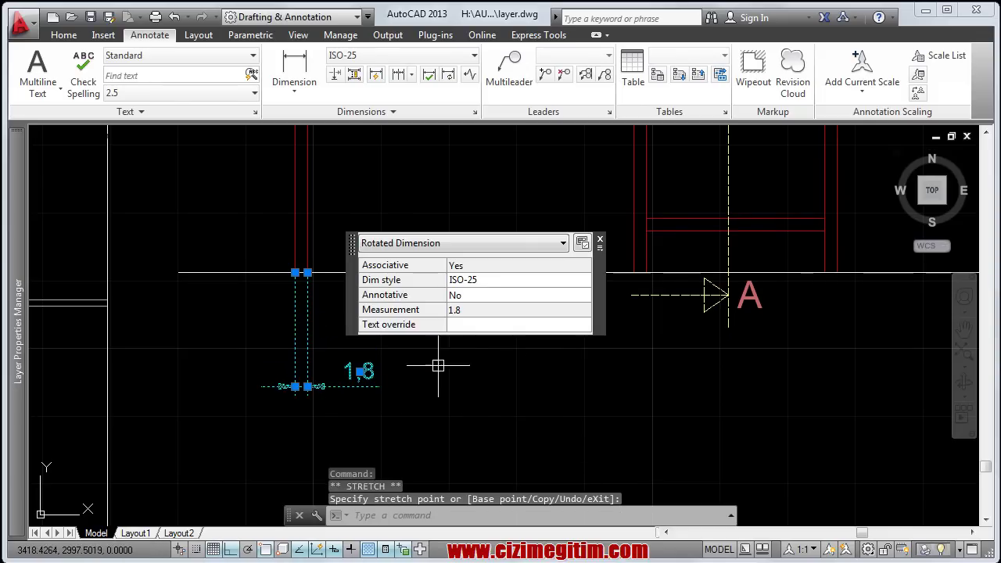
{"action": "key", "text": "Escape"}
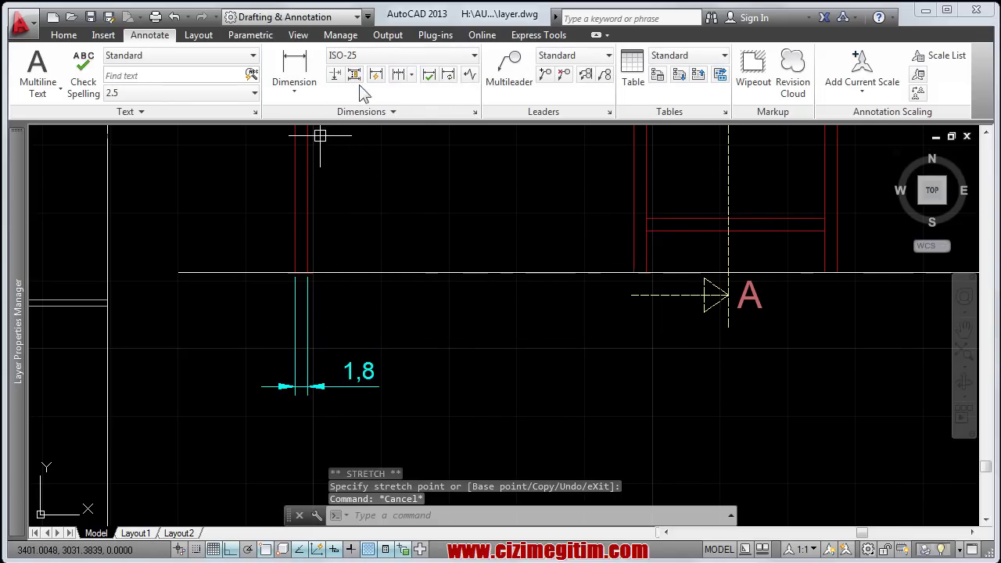
Step: Continue the width chain with 48,2, 1,8, 26,4 and 1,8 dimensions
{"action": "left_click", "coordinate": [400, 82]}
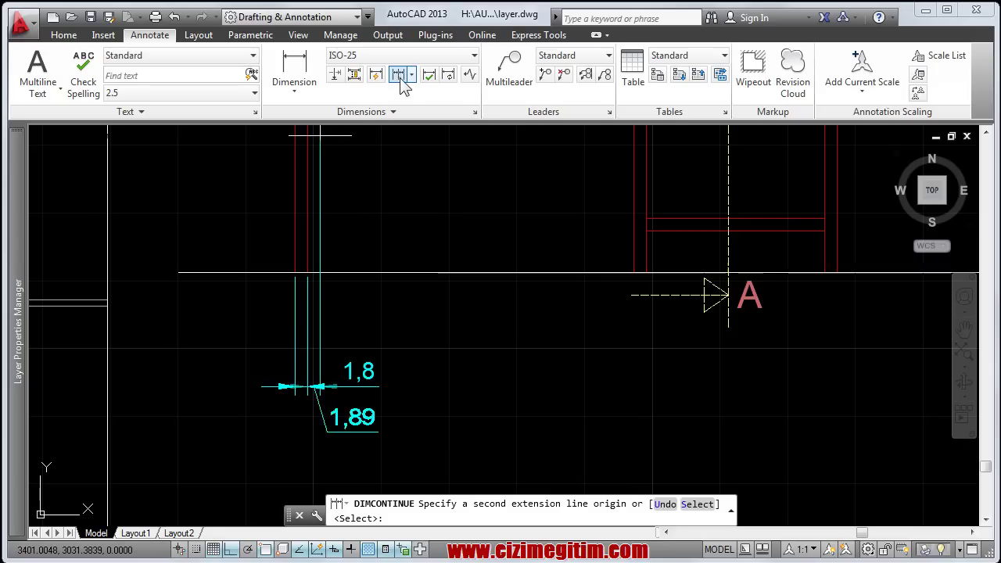
{"action": "left_click", "coordinate": [633, 273]}
{"action": "left_click", "coordinate": [646, 273]}
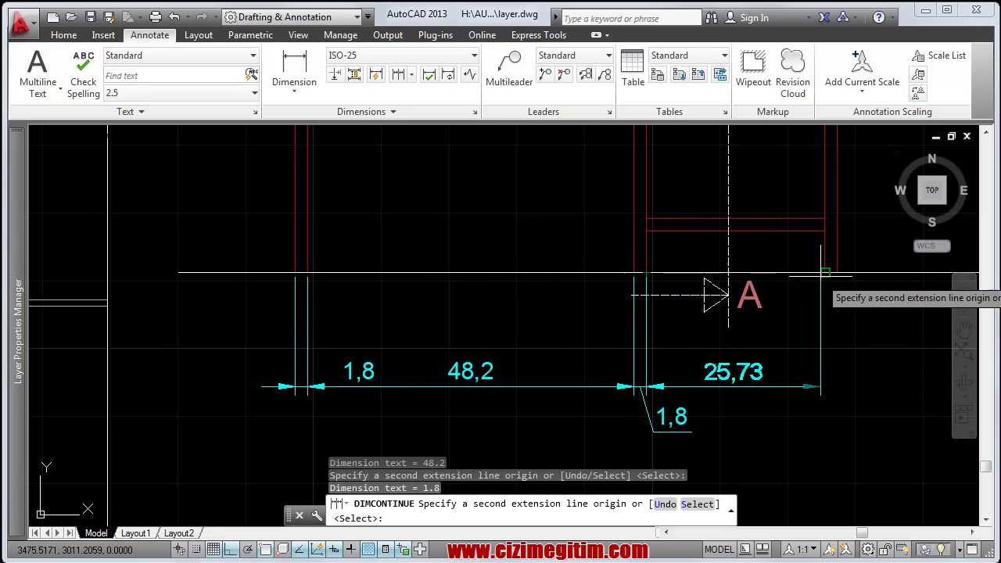
{"action": "left_click", "coordinate": [824, 273]}
{"action": "left_click", "coordinate": [836, 273]}
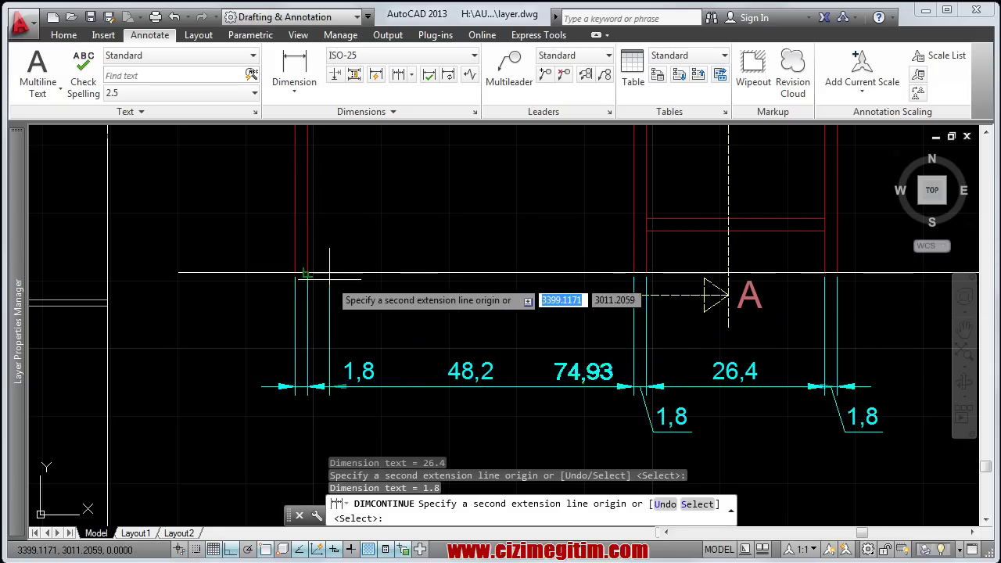
{"action": "key", "text": "Return"}
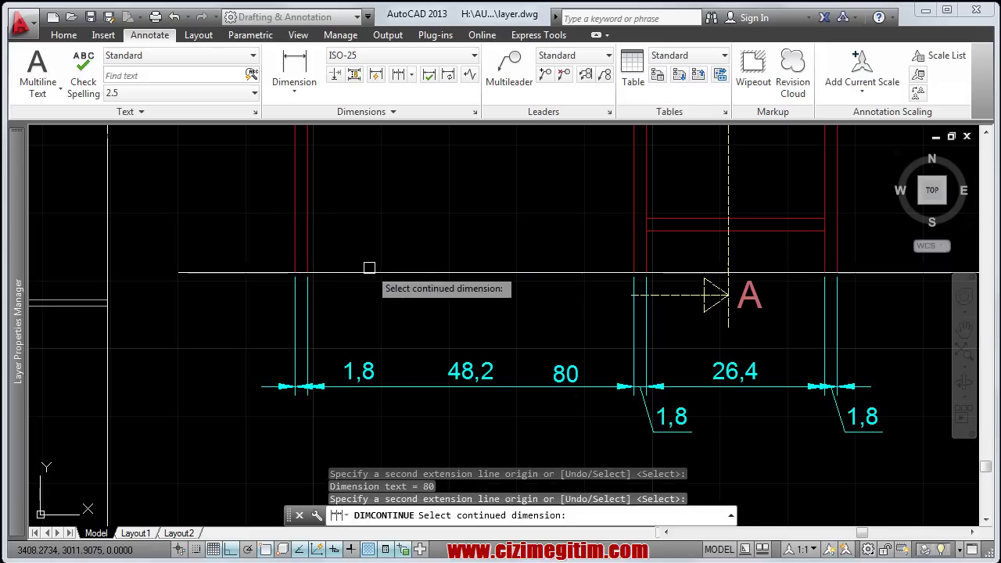
{"action": "key", "text": "Return"}
Step: Move the overall 80 dimension down onto its own lower row
{"action": "left_click", "coordinate": [290, 321]}
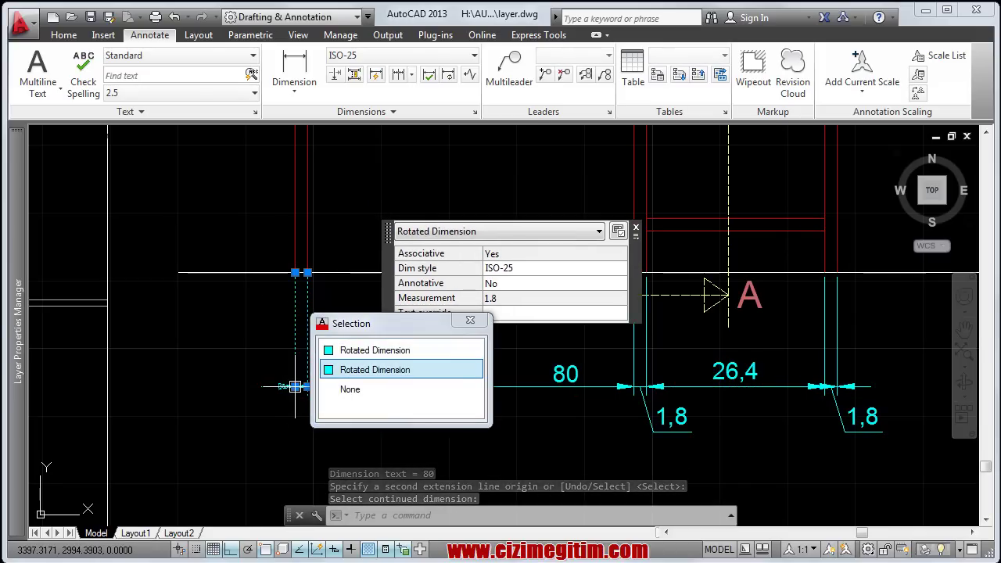
{"action": "left_click", "coordinate": [839, 314]}
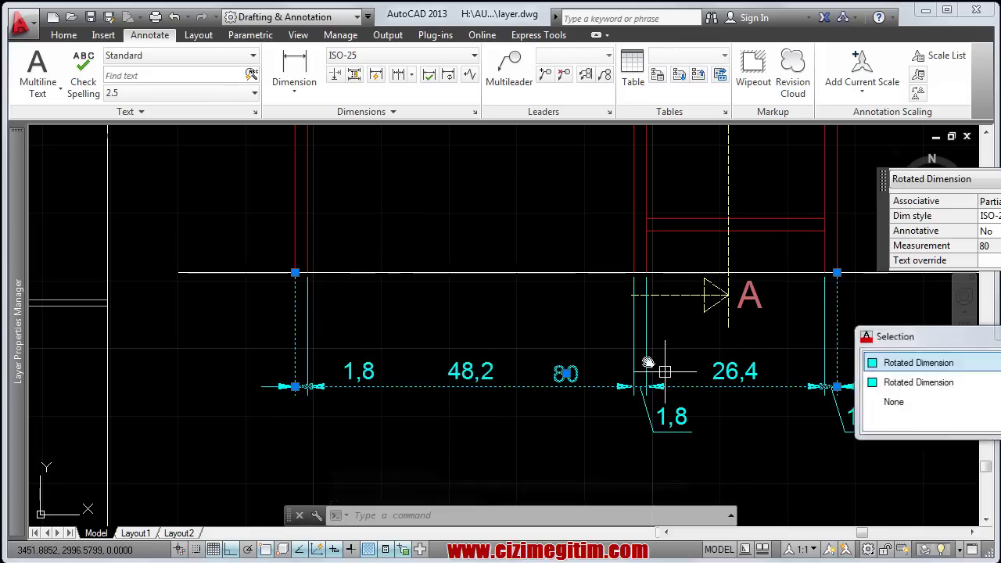
{"action": "middle_click_drag", "start_coordinate": [665, 372], "coordinate": [599, 280]}
{"action": "left_click", "coordinate": [596, 266]}
{"action": "left_click", "coordinate": [459, 334]}
{"action": "key", "text": "Escape"}
{"action": "scroll", "coordinate": [461, 331], "scroll_direction": "down", "scroll_amount": 4}
{"action": "scroll", "coordinate": [384, 299], "scroll_direction": "up", "scroll_amount": 2}
{"action": "scroll", "coordinate": [391, 296], "scroll_direction": "up", "scroll_amount": 2}
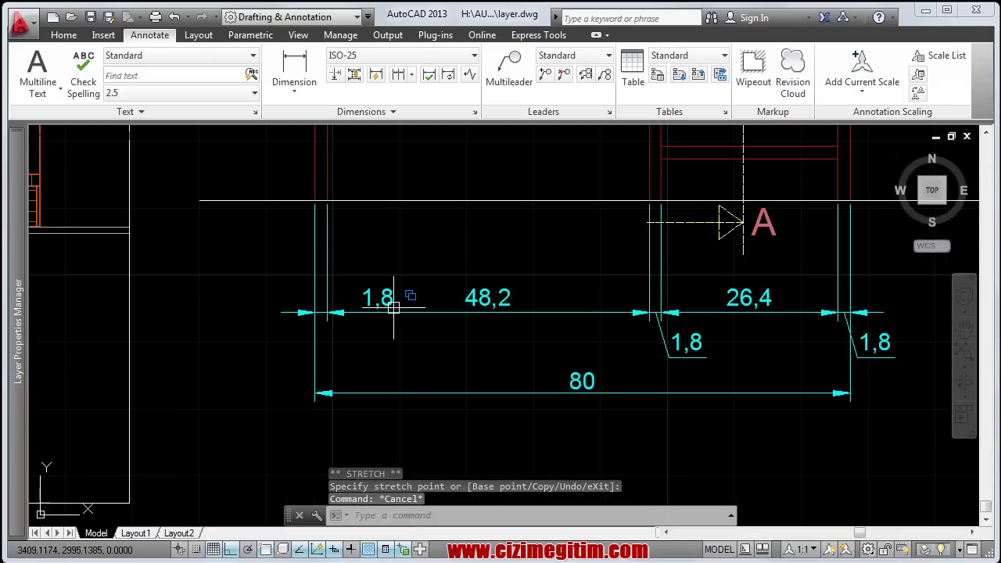
Step: Replace the leftmost 1,8 dimension with a new linear one beside 48,2
{"action": "left_click", "coordinate": [379, 298]}
{"action": "key", "text": "Delete"}
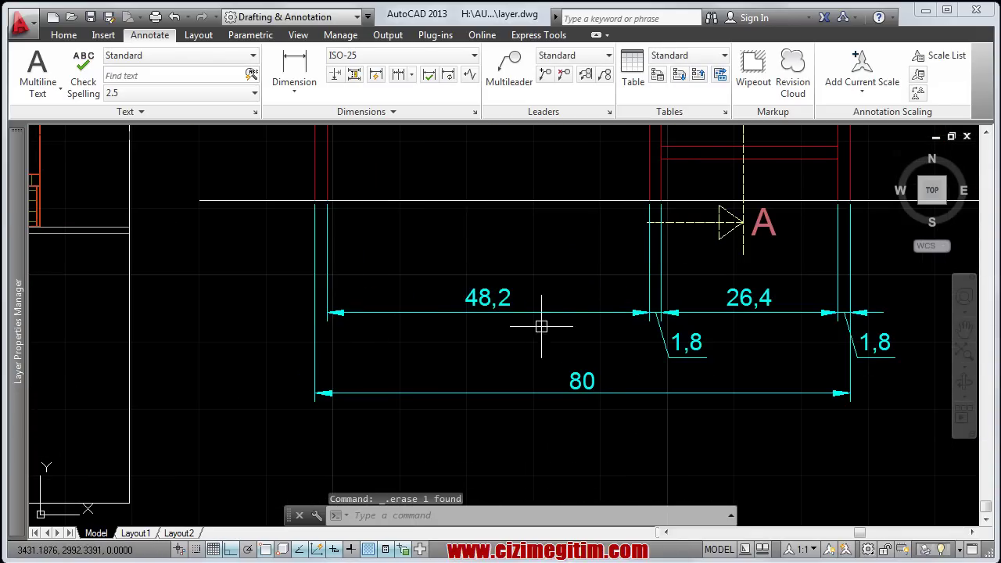
{"action": "left_click", "coordinate": [294, 67]}
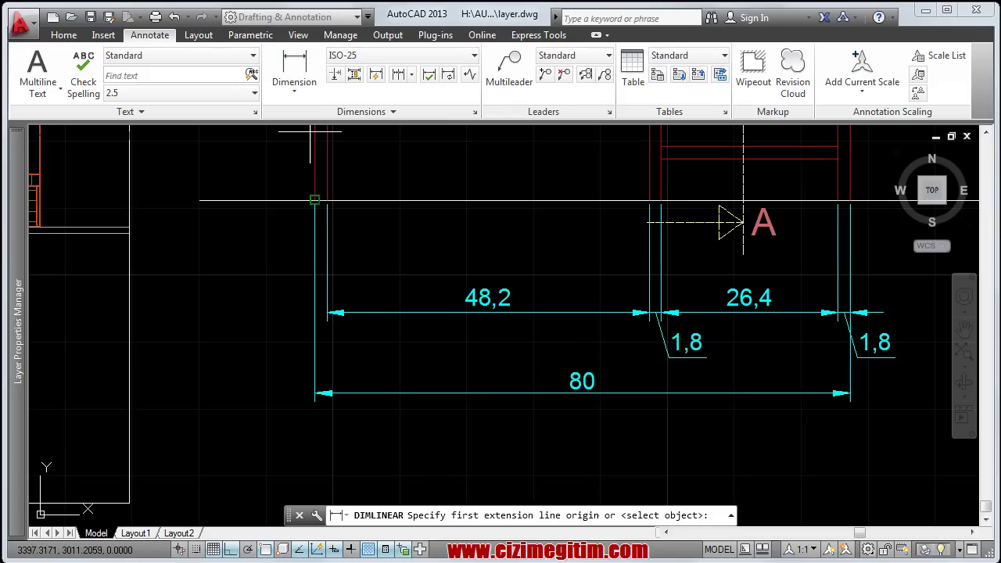
{"action": "scroll", "coordinate": [308, 203], "scroll_direction": "up", "scroll_amount": 2}
{"action": "left_click", "coordinate": [314, 191]}
{"action": "left_click", "coordinate": [326, 191]}
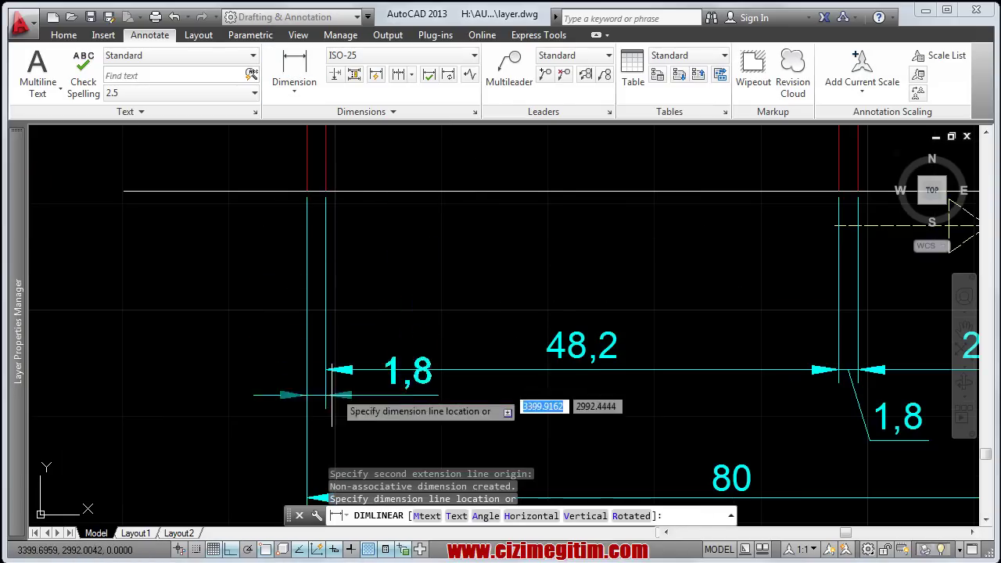
{"action": "left_click", "coordinate": [345, 409]}
{"action": "scroll", "coordinate": [345, 410], "scroll_direction": "down", "scroll_amount": 2}
{"action": "scroll", "coordinate": [393, 336], "scroll_direction": "down", "scroll_amount": 2}
{"action": "middle_click_drag", "start_coordinate": [469, 251], "coordinate": [512, 267]}
Step: Add a vertical 6,2 dimension from the floor to the bottom rail, right of the desk
{"action": "left_click", "coordinate": [301, 75]}
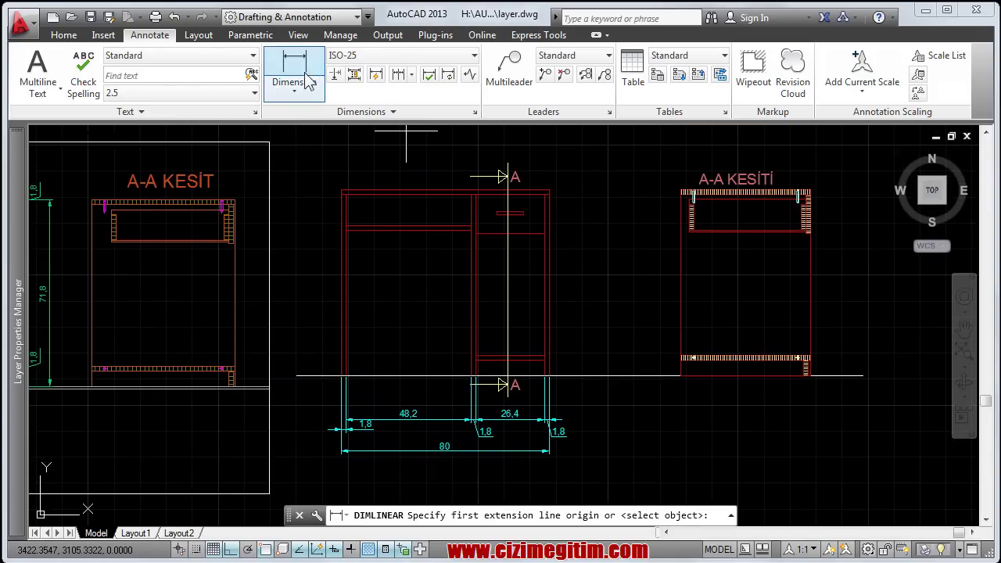
{"action": "scroll", "coordinate": [532, 360], "scroll_direction": "up", "scroll_amount": 4}
{"action": "left_click", "coordinate": [491, 390]}
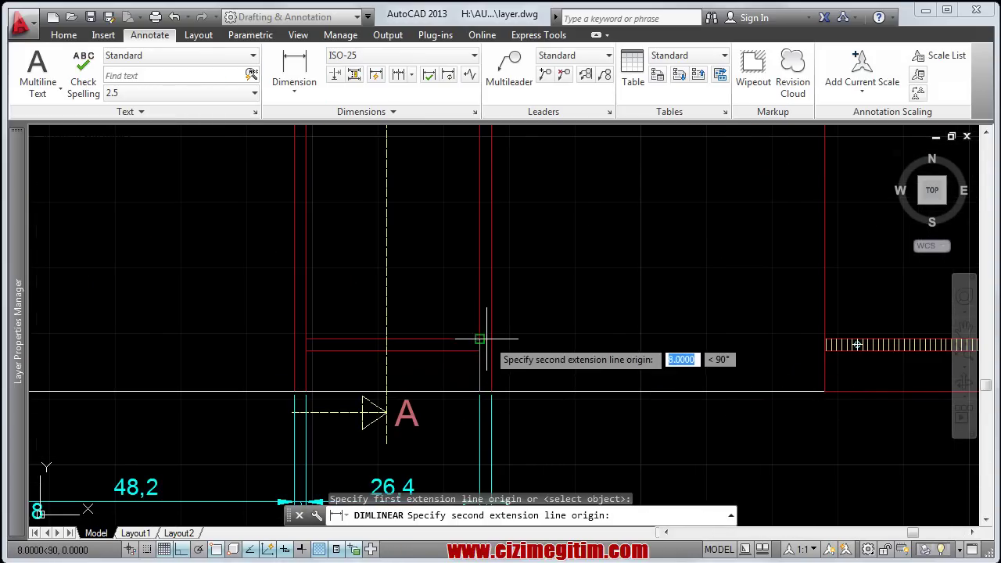
{"action": "left_click", "coordinate": [480, 351]}
{"action": "left_click", "coordinate": [560, 361]}
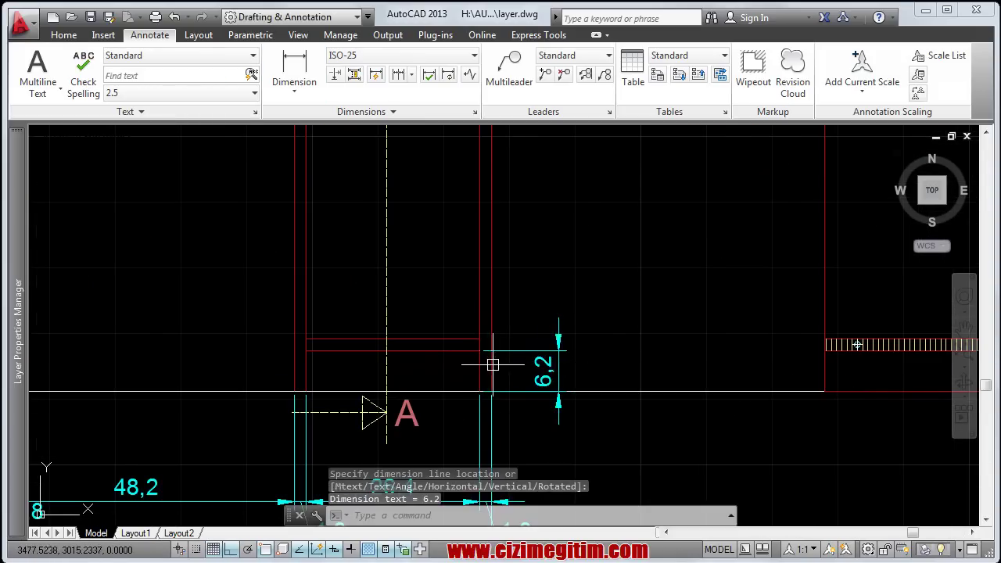
{"action": "scroll", "coordinate": [494, 360], "scroll_direction": "up", "scroll_amount": 2}
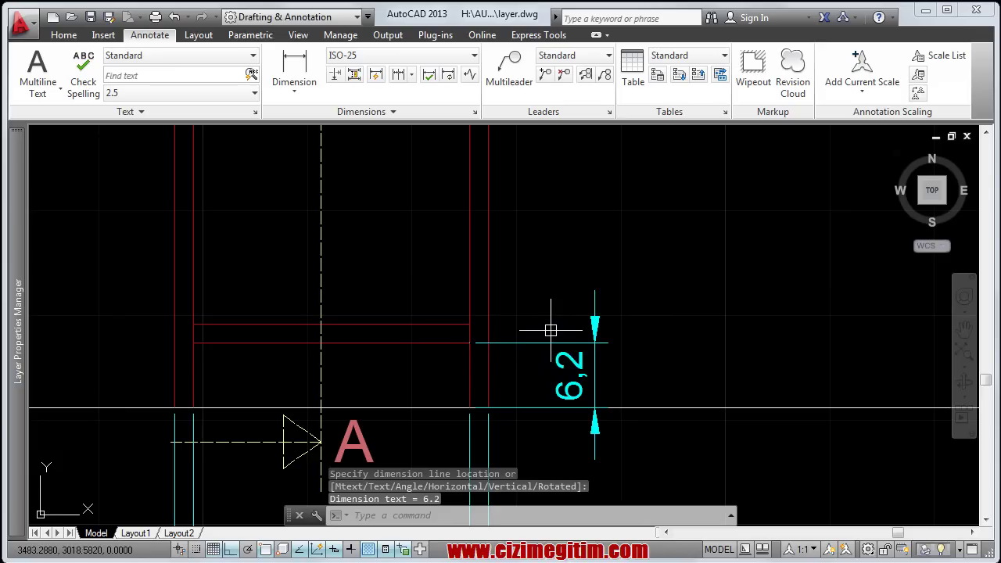
Step: Continue the height chain upward with 1,8, 47, 15 and 1,8 dimensions
{"action": "left_click", "coordinate": [398, 74]}
{"action": "left_click", "coordinate": [468, 352]}
{"action": "scroll", "coordinate": [473, 353], "scroll_direction": "down", "scroll_amount": 3}
{"action": "scroll", "coordinate": [524, 469], "scroll_direction": "down", "scroll_amount": 3}
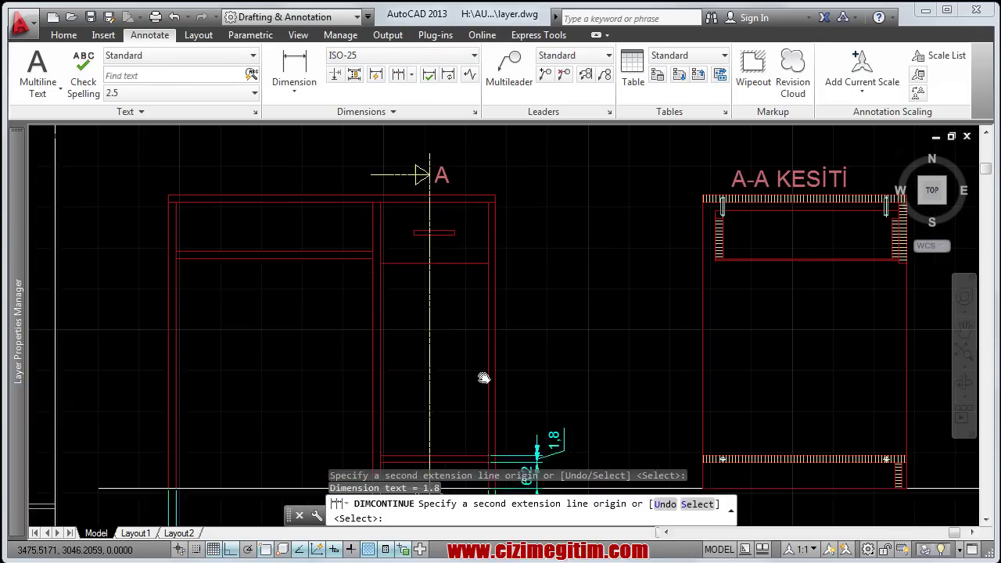
{"action": "left_click", "coordinate": [487, 278]}
{"action": "scroll", "coordinate": [487, 278], "scroll_direction": "up", "scroll_amount": 3}
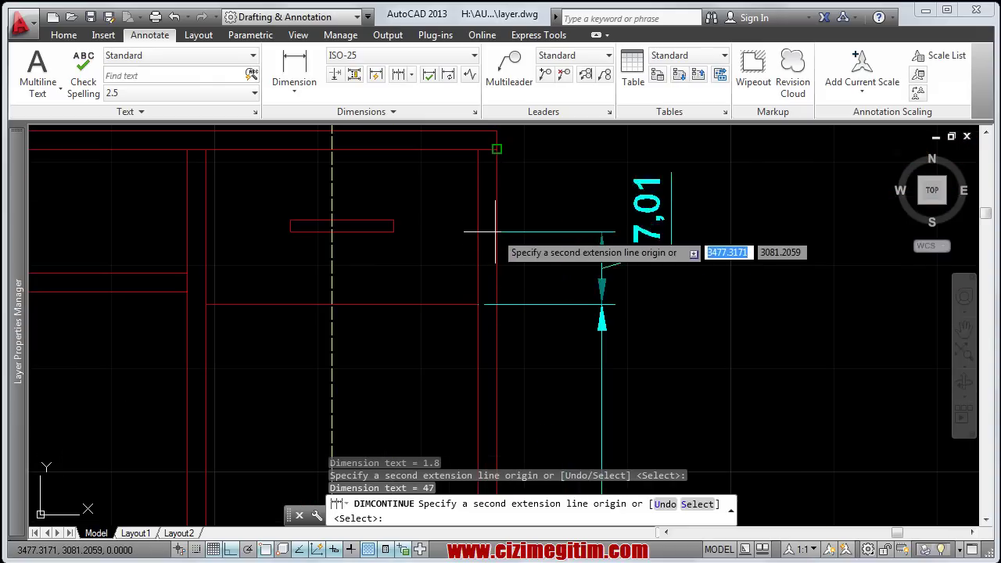
{"action": "left_click", "coordinate": [496, 153]}
{"action": "middle_click_drag", "start_coordinate": [493, 175], "coordinate": [462, 315]}
{"action": "left_click", "coordinate": [487, 319]}
{"action": "right_click", "coordinate": [487, 319]}
{"action": "left_click", "coordinate": [519, 335]}
{"action": "key", "text": "Return"}
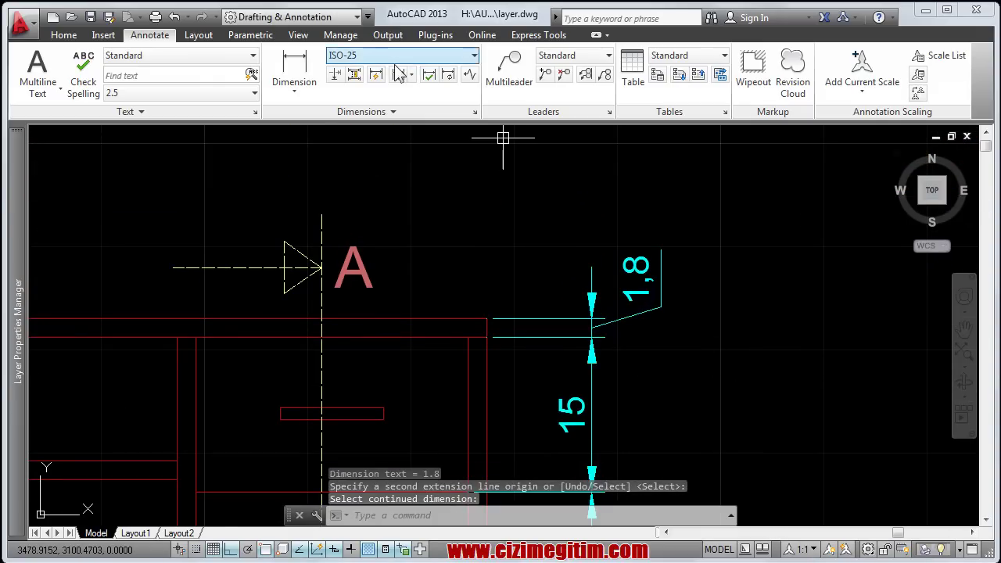
Step: Add the overall 71,8 height dimension
{"action": "left_click", "coordinate": [398, 75]}
{"action": "scroll", "coordinate": [443, 212], "scroll_direction": "down", "scroll_amount": 3}
{"action": "scroll", "coordinate": [442, 212], "scroll_direction": "up", "scroll_amount": 4}
{"action": "left_click", "coordinate": [429, 408]}
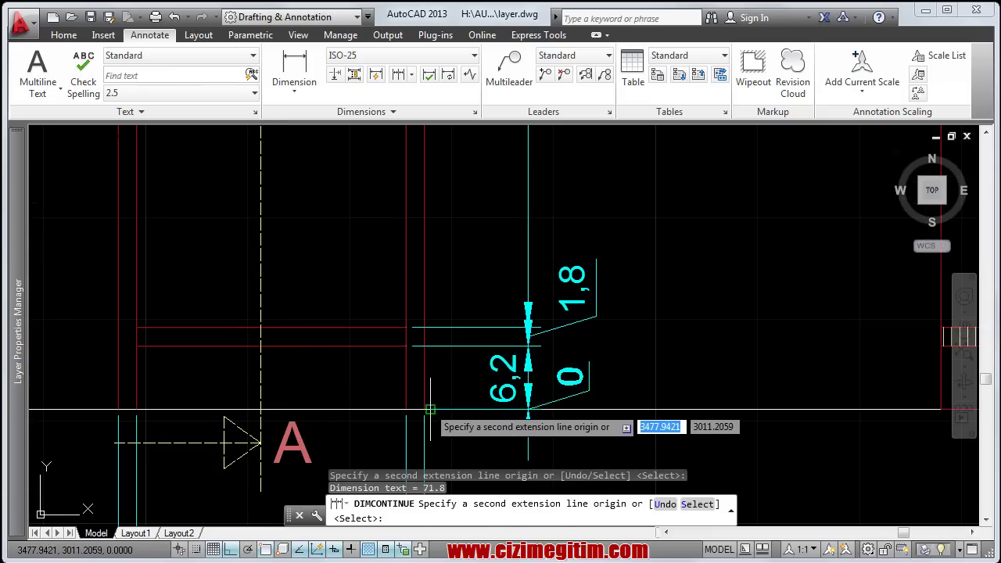
{"action": "right_click", "coordinate": [446, 409]}
{"action": "left_click", "coordinate": [461, 415]}
Step: Grab the 71,8 dimension's lower grip, then cancel the stretch
{"action": "left_click", "coordinate": [509, 409]}
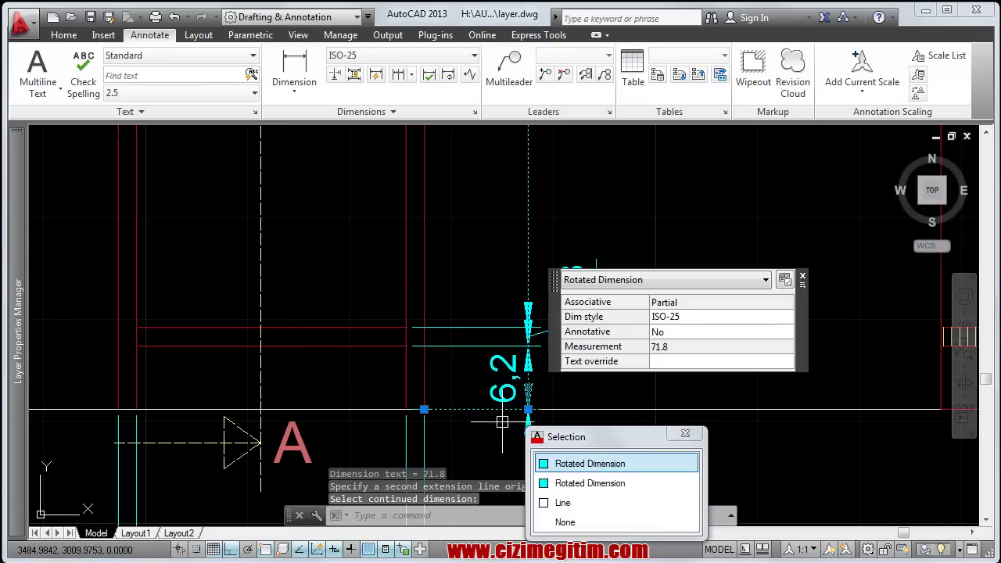
{"action": "left_click", "coordinate": [528, 409]}
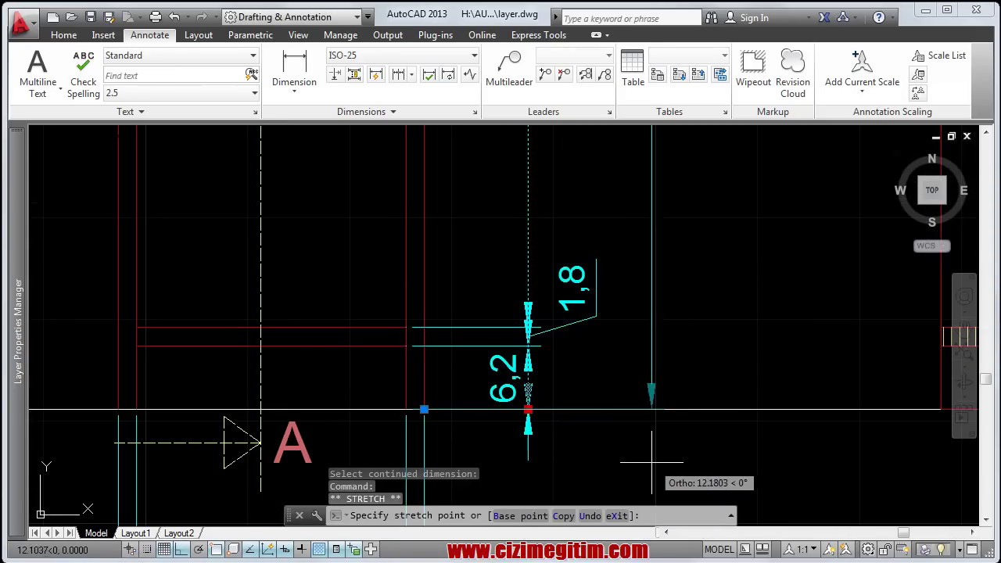
{"action": "middle_click_drag", "start_coordinate": [646, 463], "coordinate": [510, 400]}
{"action": "scroll", "coordinate": [509, 399], "scroll_direction": "down", "scroll_amount": 2}
{"action": "scroll", "coordinate": [487, 409], "scroll_direction": "down", "scroll_amount": 2}
{"action": "mouse_move", "coordinate": [407, 391]}
{"action": "middle_mouse_down"}
{"action": "mouse_move", "coordinate": [359, 334]}
{"action": "mouse_move", "coordinate": [489, 339]}
{"action": "middle_mouse_up"}
{"action": "scroll", "coordinate": [358, 333], "scroll_direction": "up", "scroll_amount": 1}
{"action": "key", "text": "Escape"}
{"action": "scroll", "coordinate": [290, 286], "scroll_direction": "down", "scroll_amount": 2}
{"action": "scroll", "coordinate": [366, 317], "scroll_direction": "up", "scroll_amount": 2}
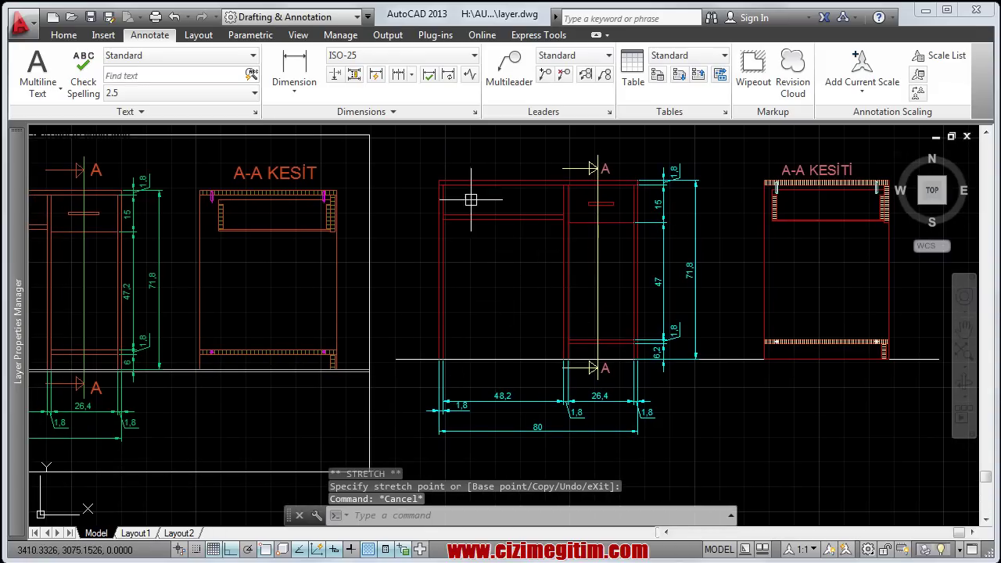
Step: Return to the Home ribbon and centre the dimensioned desk front and section in view
{"action": "left_click", "coordinate": [64, 35]}
{"action": "middle_click_drag", "start_coordinate": [526, 278], "coordinate": [441, 258]}
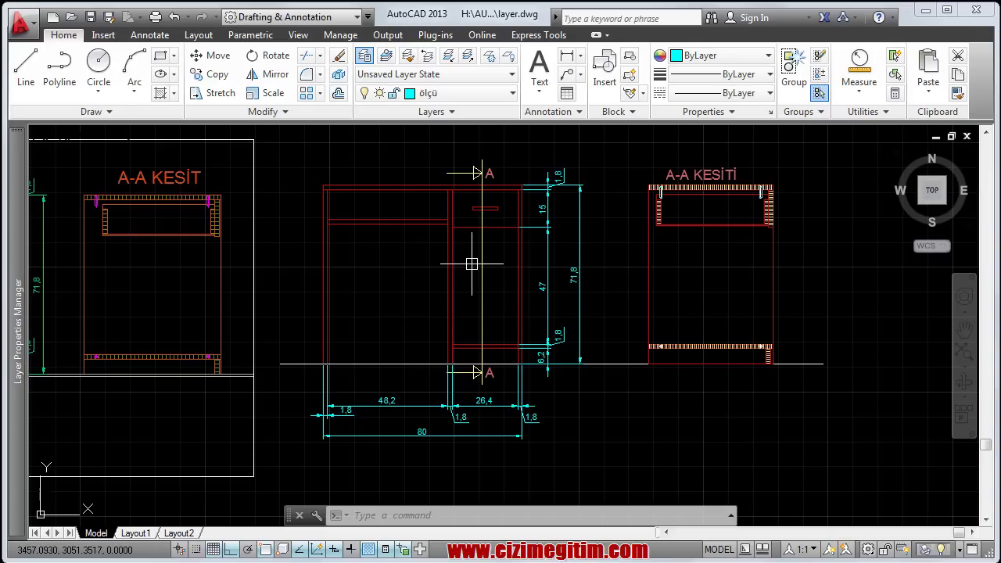
{"action": "scroll", "coordinate": [471, 264], "scroll_direction": "down", "scroll_amount": 1}
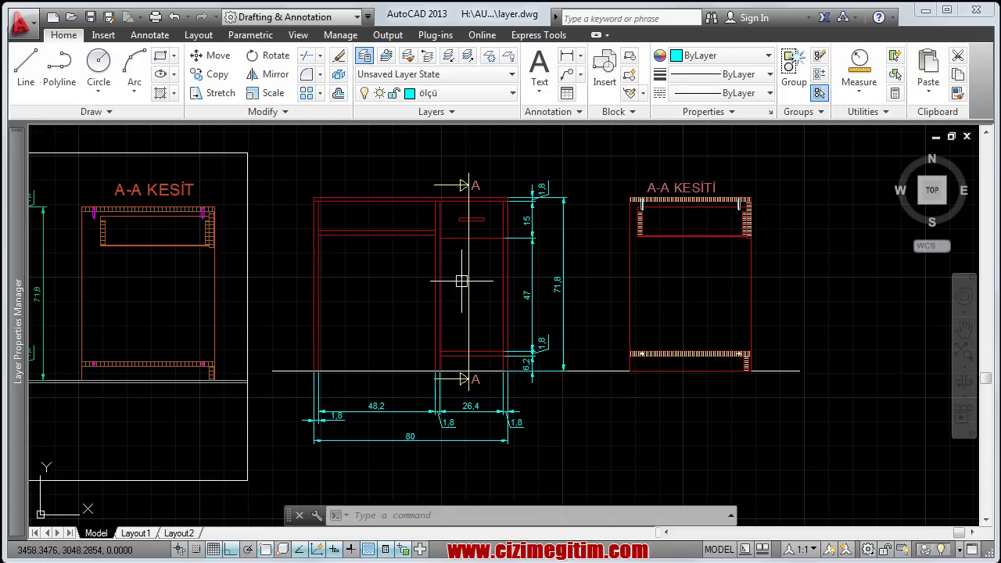
{"action": "middle_click_drag", "start_coordinate": [283, 240], "coordinate": [290, 226]}
{"action": "middle_click_drag", "start_coordinate": [362, 312], "coordinate": [321, 304]}
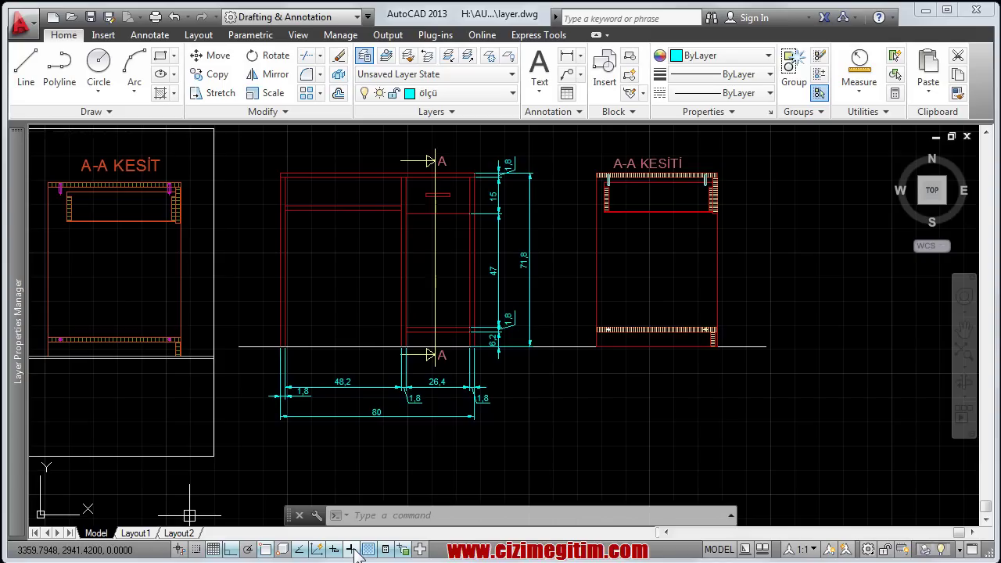
{"action": "scroll", "coordinate": [310, 304], "scroll_direction": "down", "scroll_amount": 1}
{"action": "scroll", "coordinate": [431, 441], "scroll_direction": "up", "scroll_amount": 3}
{"action": "scroll", "coordinate": [431, 442], "scroll_direction": "down", "scroll_amount": 2}
{"action": "middle_click_drag", "start_coordinate": [454, 417], "coordinate": [423, 415]}
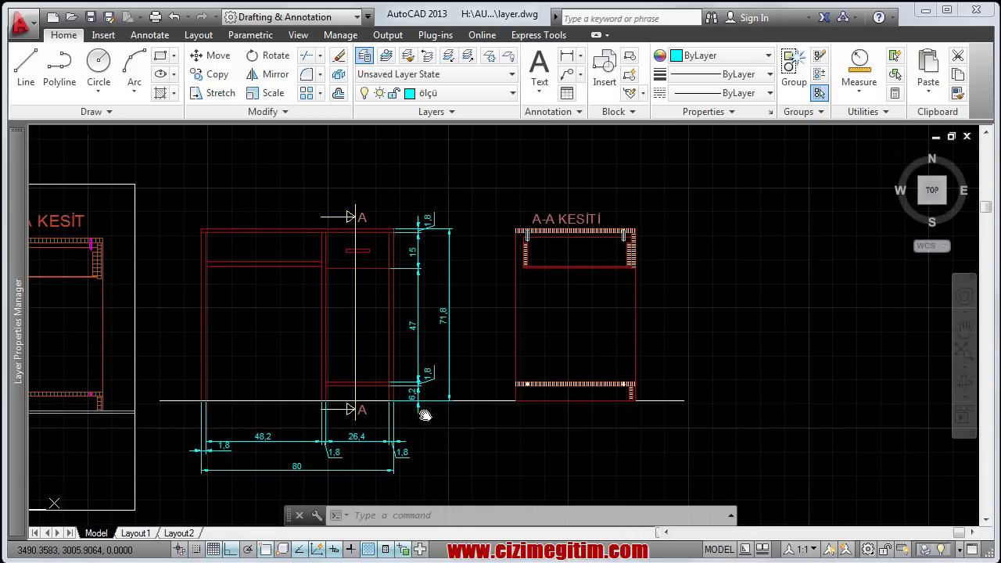
{"action": "left_click", "coordinate": [354, 550]}
{"action": "scroll", "coordinate": [373, 299], "scroll_direction": "up", "scroll_amount": 2}
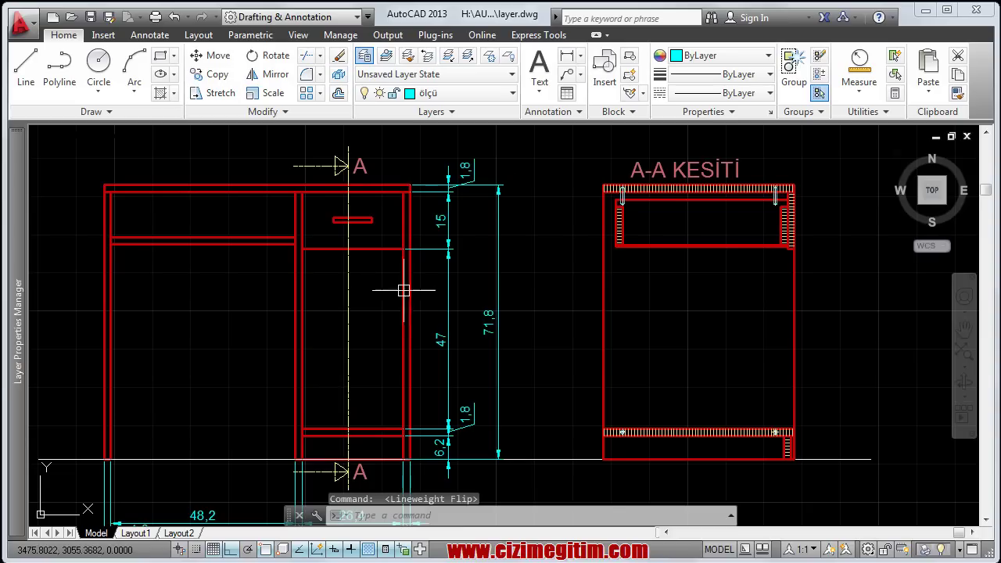
{"action": "middle_click_drag", "start_coordinate": [355, 351], "coordinate": [353, 168]}
{"action": "scroll", "coordinate": [345, 294], "scroll_direction": "up", "scroll_amount": 3}
{"action": "scroll", "coordinate": [314, 400], "scroll_direction": "down", "scroll_amount": 2}
{"action": "scroll", "coordinate": [297, 402], "scroll_direction": "down", "scroll_amount": 2}
{"action": "scroll", "coordinate": [273, 313], "scroll_direction": "down", "scroll_amount": 3}
{"action": "middle_click_drag", "start_coordinate": [273, 299], "coordinate": [275, 328]}
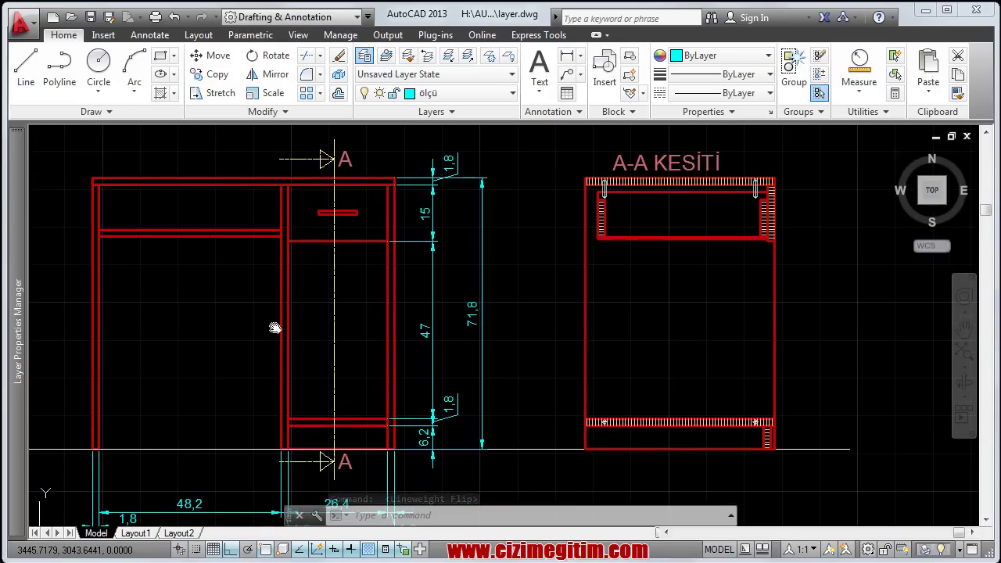
{"action": "scroll", "coordinate": [658, 201], "scroll_direction": "up", "scroll_amount": 5}
{"action": "scroll", "coordinate": [692, 185], "scroll_direction": "up", "scroll_amount": 2}
{"action": "scroll", "coordinate": [524, 191], "scroll_direction": "down", "scroll_amount": 2}
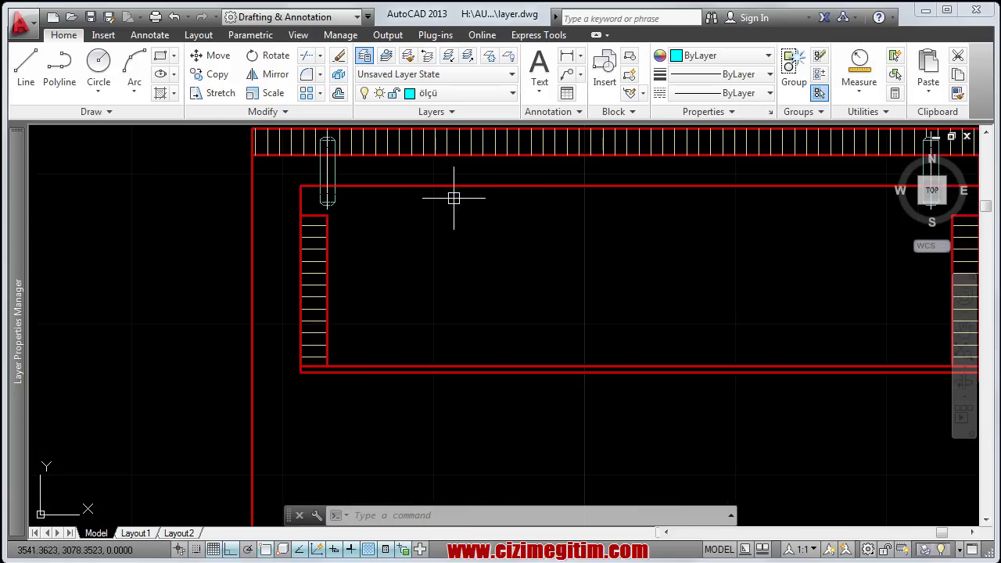
{"action": "scroll", "coordinate": [418, 198], "scroll_direction": "down", "scroll_amount": 4}
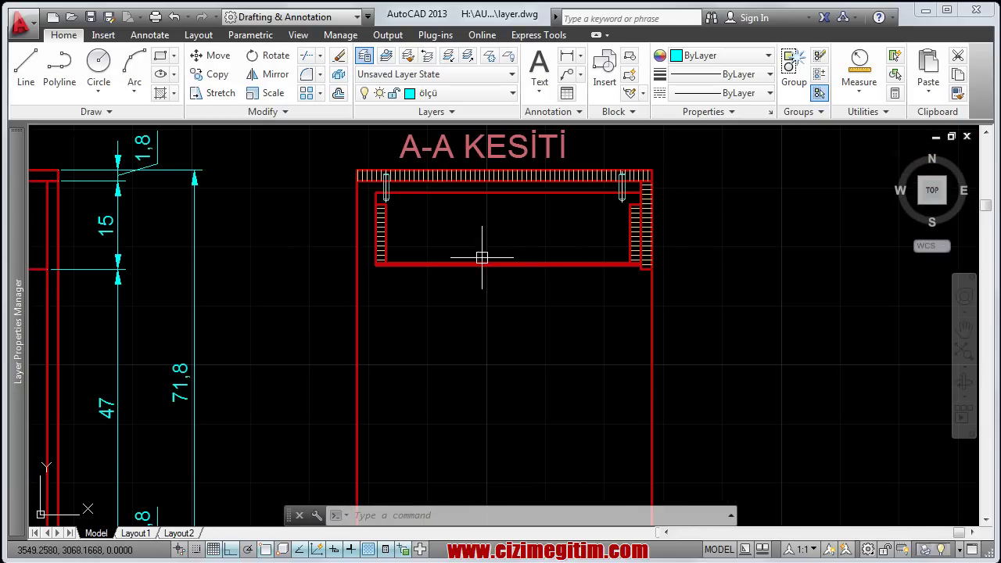
{"action": "scroll", "coordinate": [490, 257], "scroll_direction": "down", "scroll_amount": 2}
{"action": "middle_click_drag", "start_coordinate": [384, 273], "coordinate": [454, 216]}
{"action": "middle_click_drag", "start_coordinate": [457, 301], "coordinate": [574, 341]}
{"action": "scroll", "coordinate": [547, 352], "scroll_direction": "down", "scroll_amount": 2}
{"action": "middle_click_drag", "start_coordinate": [514, 357], "coordinate": [455, 337]}
{"action": "scroll", "coordinate": [449, 325], "scroll_direction": "up", "scroll_amount": 1}
{"action": "scroll", "coordinate": [426, 285], "scroll_direction": "up", "scroll_amount": 1}
{"action": "scroll", "coordinate": [426, 255], "scroll_direction": "up", "scroll_amount": 1}
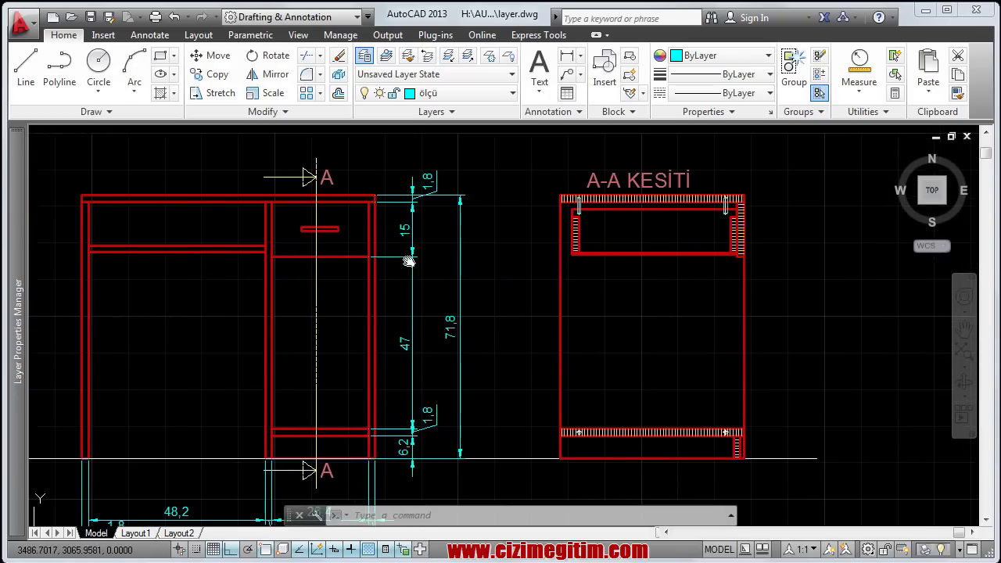
{"action": "scroll", "coordinate": [357, 200], "scroll_direction": "up", "scroll_amount": 3}
{"action": "scroll", "coordinate": [468, 209], "scroll_direction": "down", "scroll_amount": 3}
{"action": "scroll", "coordinate": [461, 227], "scroll_direction": "down", "scroll_amount": 2}
{"action": "mouse_move", "coordinate": [384, 316]}
{"action": "middle_mouse_down"}
{"action": "mouse_move", "coordinate": [391, 258]}
{"action": "mouse_move", "coordinate": [380, 328]}
{"action": "mouse_move", "coordinate": [384, 320]}
{"action": "middle_mouse_up"}
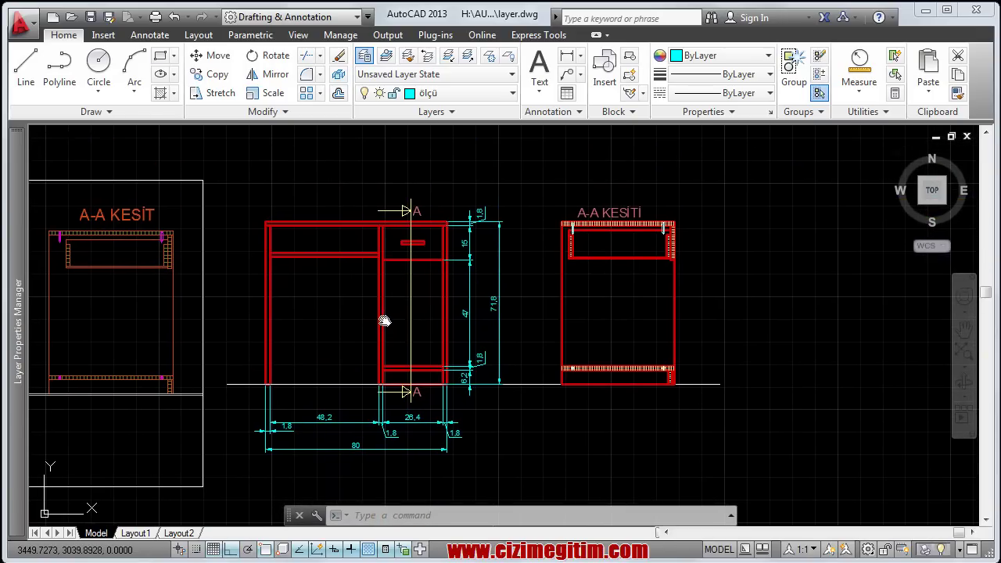
{"action": "middle_click_drag", "start_coordinate": [245, 332], "coordinate": [250, 301]}
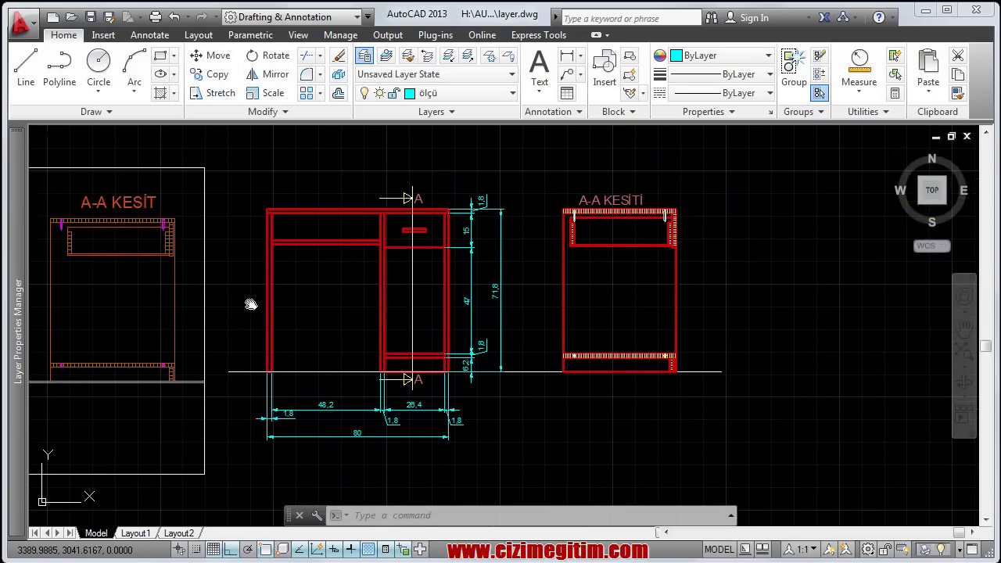
{"action": "scroll", "coordinate": [380, 340], "scroll_direction": "up", "scroll_amount": 2}
{"action": "scroll", "coordinate": [379, 315], "scroll_direction": "up", "scroll_amount": 1}
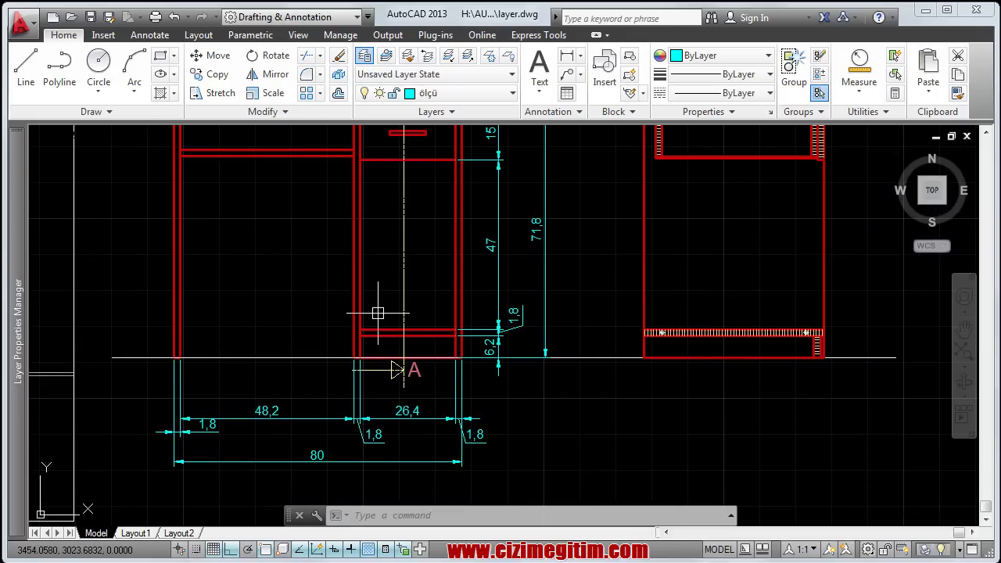
{"action": "scroll", "coordinate": [378, 323], "scroll_direction": "down", "scroll_amount": 2}
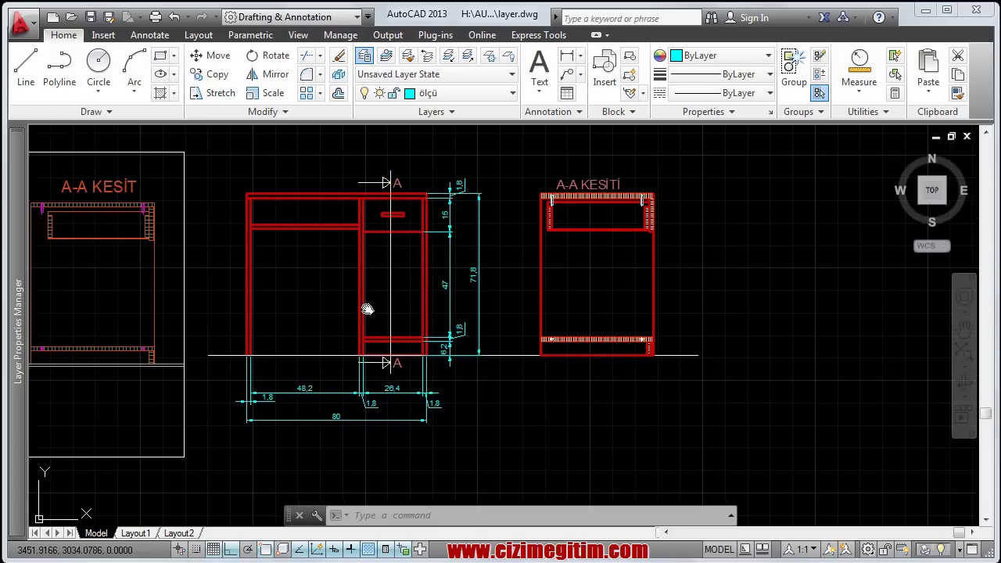
{"action": "middle_click_drag", "start_coordinate": [355, 295], "coordinate": [346, 311]}
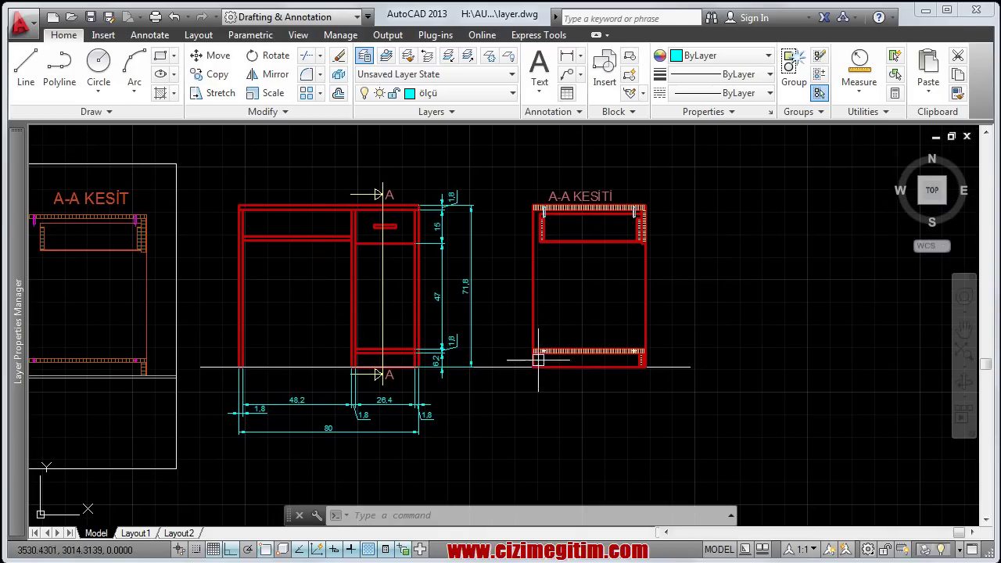
Step: Start a plot using a window around the desk drawing, centred on the paper
{"action": "left_click", "coordinate": [385, 36]}
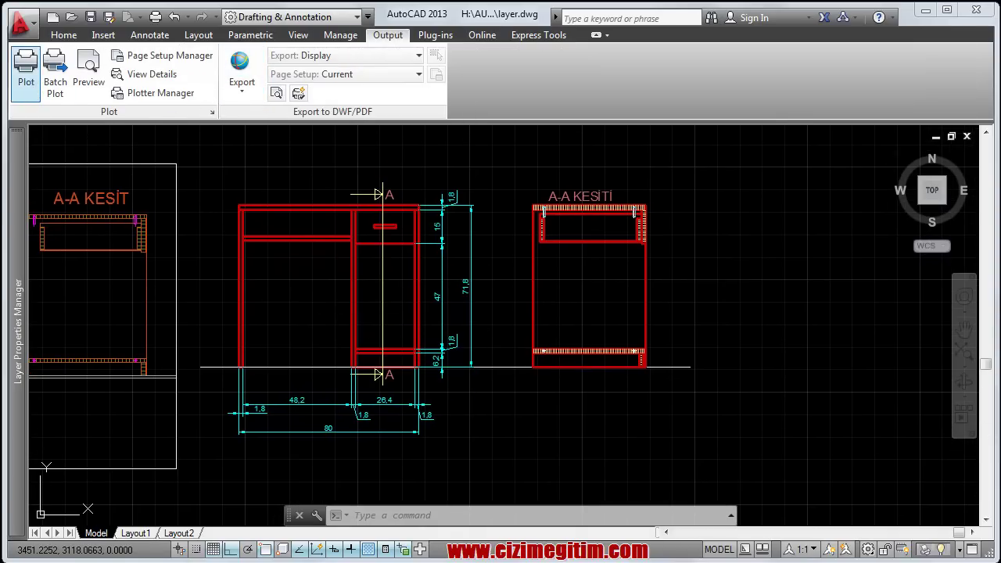
{"action": "left_click", "coordinate": [25, 69]}
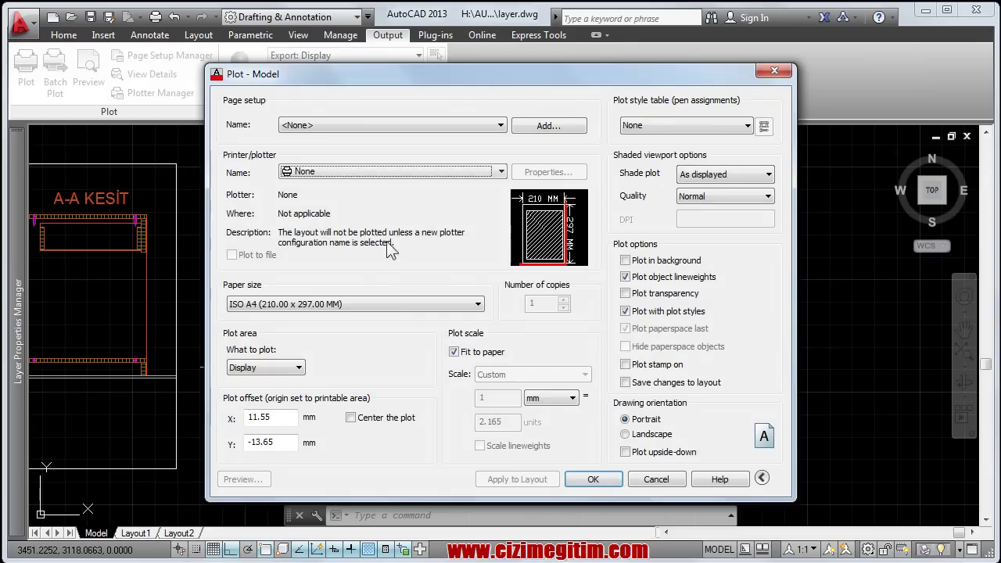
{"action": "left_click", "coordinate": [282, 372]}
{"action": "left_click", "coordinate": [261, 414]}
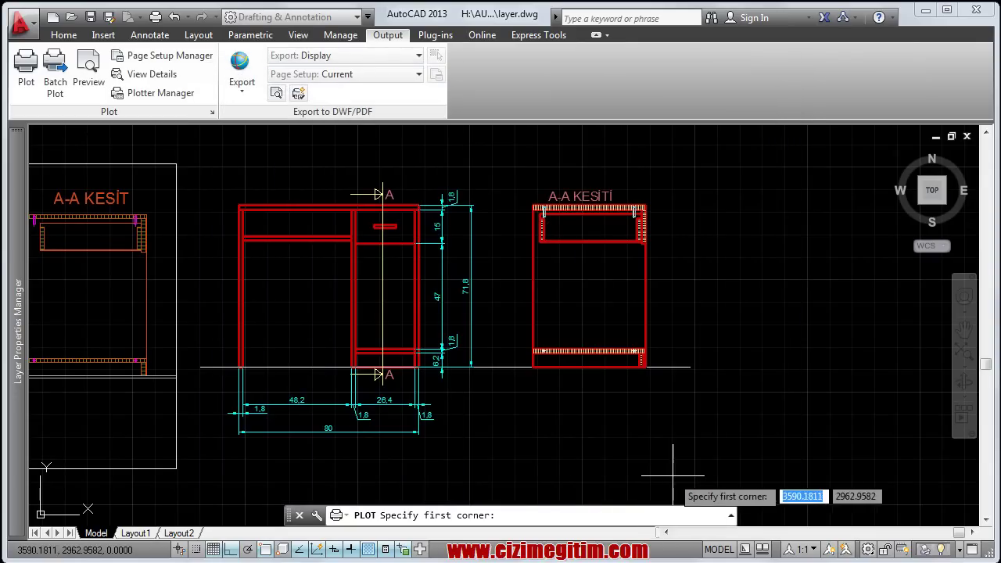
{"action": "left_click", "coordinate": [683, 475]}
{"action": "left_click", "coordinate": [200, 173]}
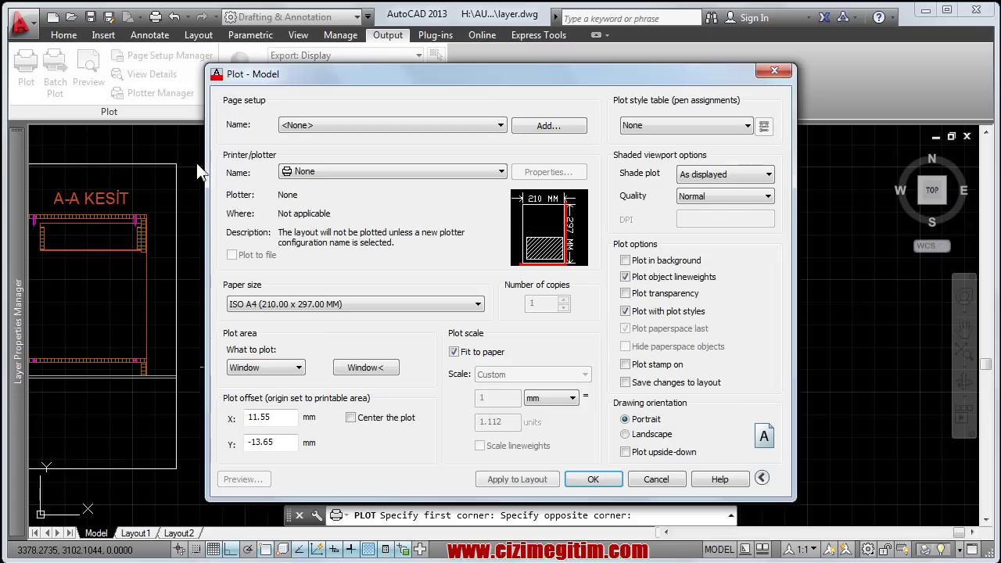
{"action": "left_click", "coordinate": [351, 418]}
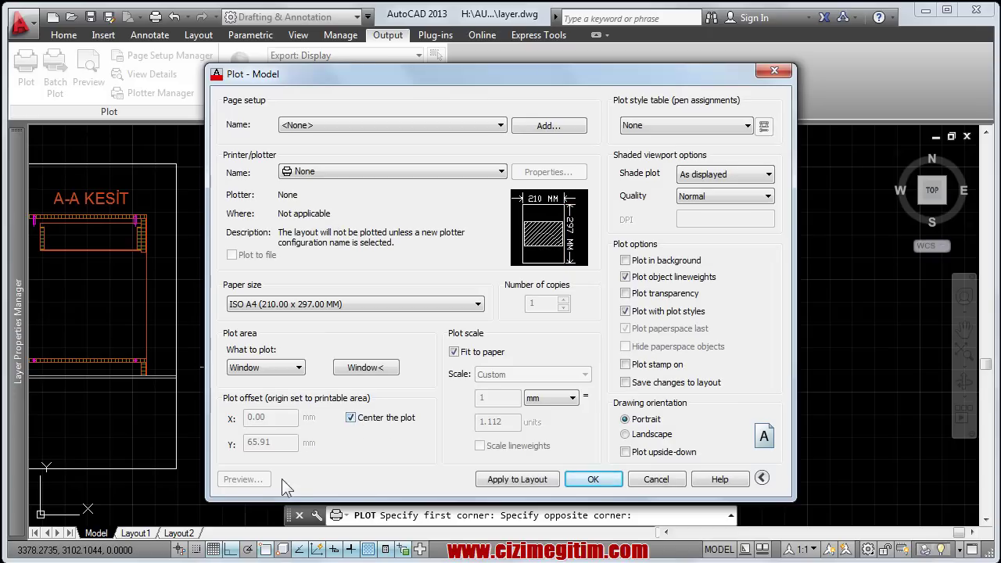
Step: Choose the HP Photosmart C4700 series printer and preview the plot
{"action": "left_click", "coordinate": [422, 171]}
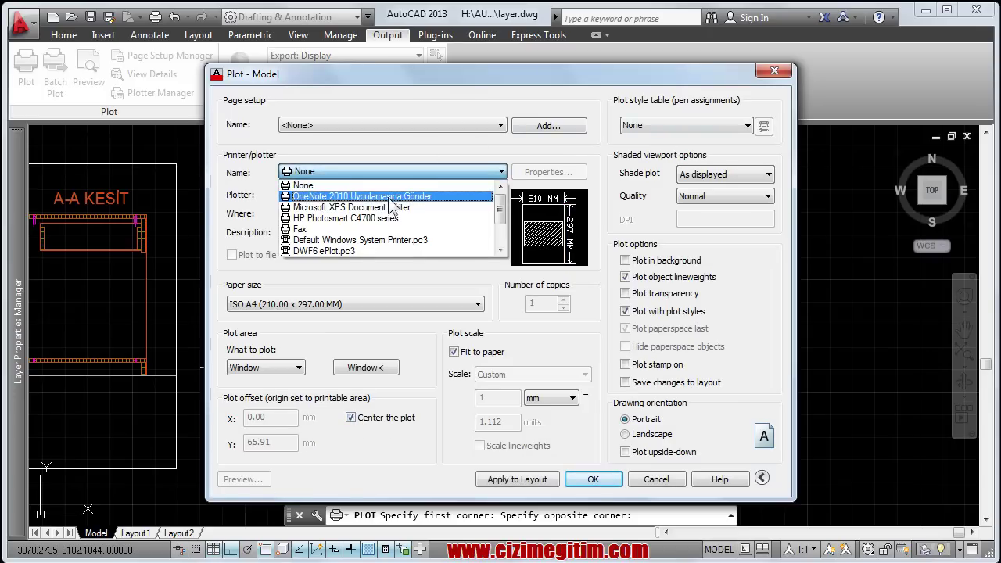
{"action": "left_click", "coordinate": [374, 225]}
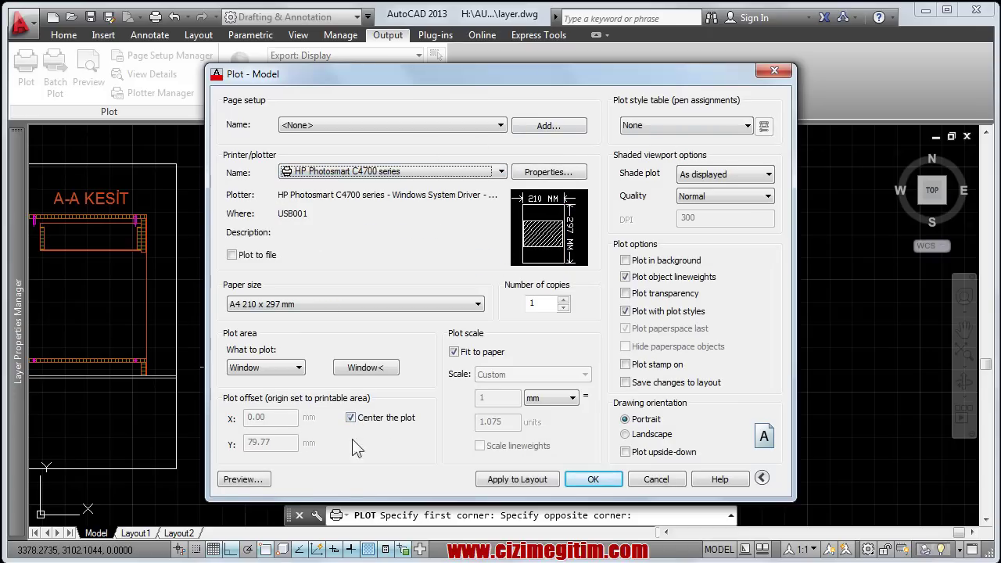
{"action": "left_click", "coordinate": [262, 480]}
{"action": "scroll", "coordinate": [496, 290], "scroll_direction": "up", "scroll_amount": 3}
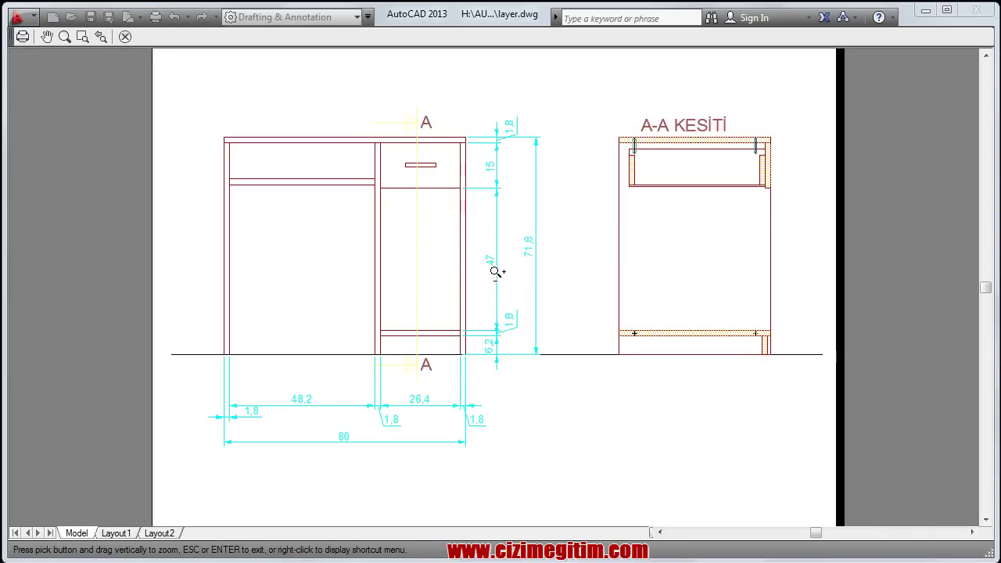
{"action": "right_click", "coordinate": [452, 243]}
{"action": "left_click", "coordinate": [471, 250]}
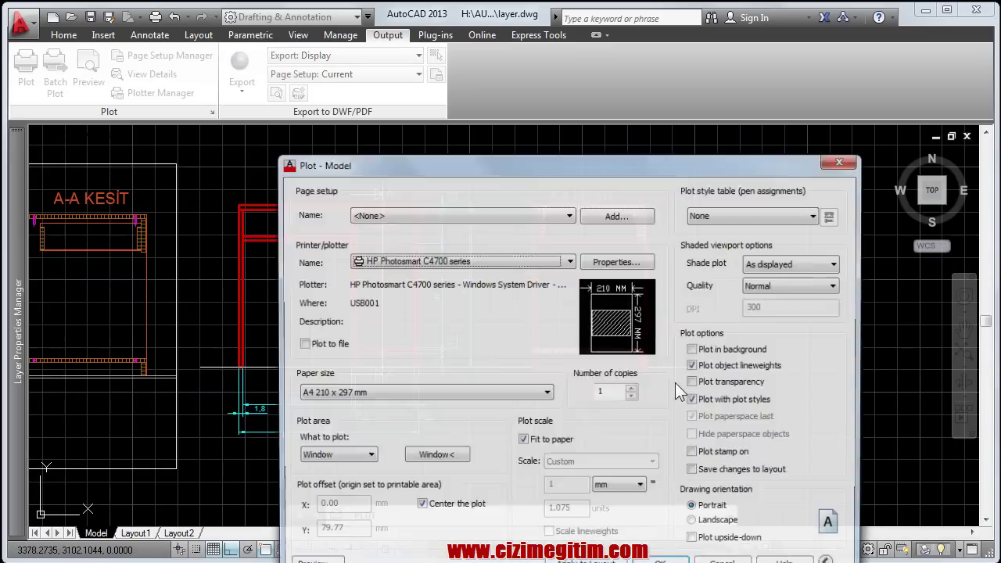
Step: Set landscape orientation and the acad.ctb plot style table for all layouts
{"action": "left_click_drag", "start_coordinate": [597, 163], "coordinate": [559, 69]}
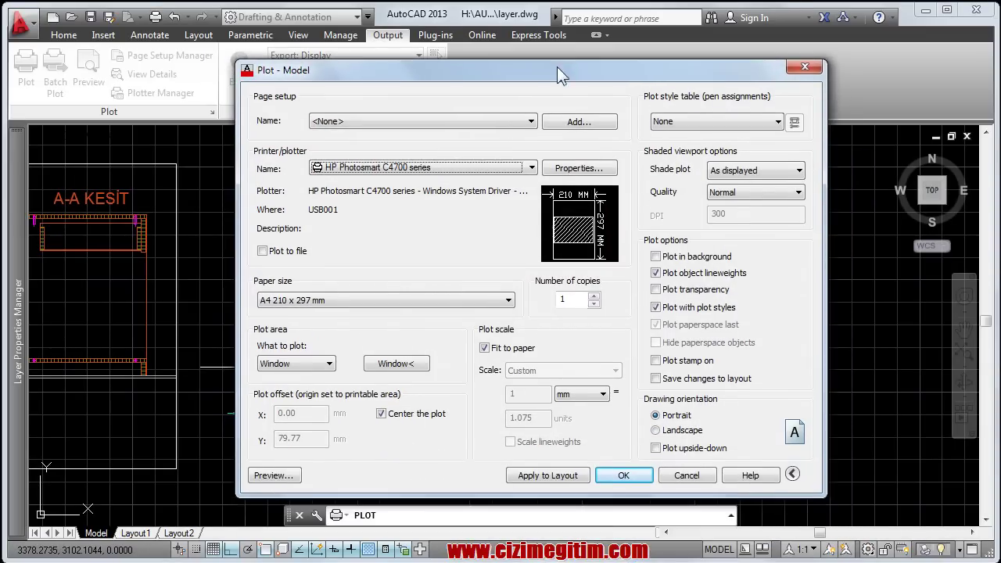
{"action": "left_click", "coordinate": [655, 430]}
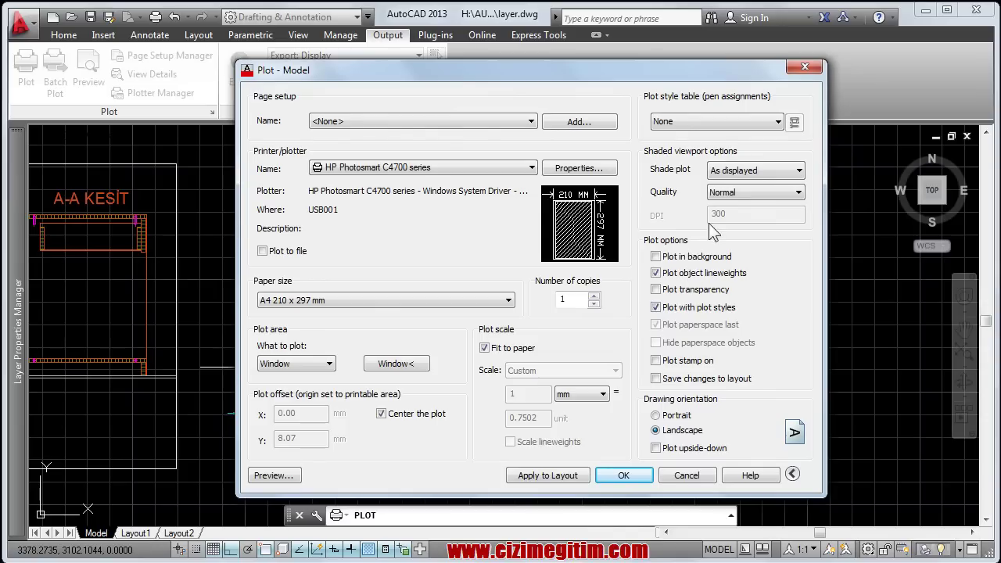
{"action": "left_click", "coordinate": [749, 172]}
{"action": "left_click", "coordinate": [748, 174]}
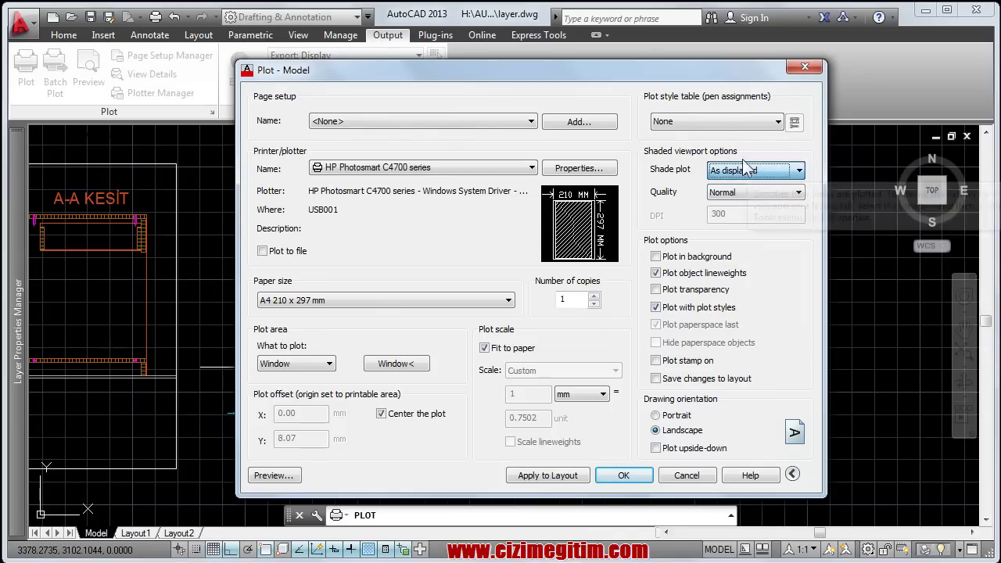
{"action": "left_click", "coordinate": [714, 121]}
{"action": "left_click", "coordinate": [688, 151]}
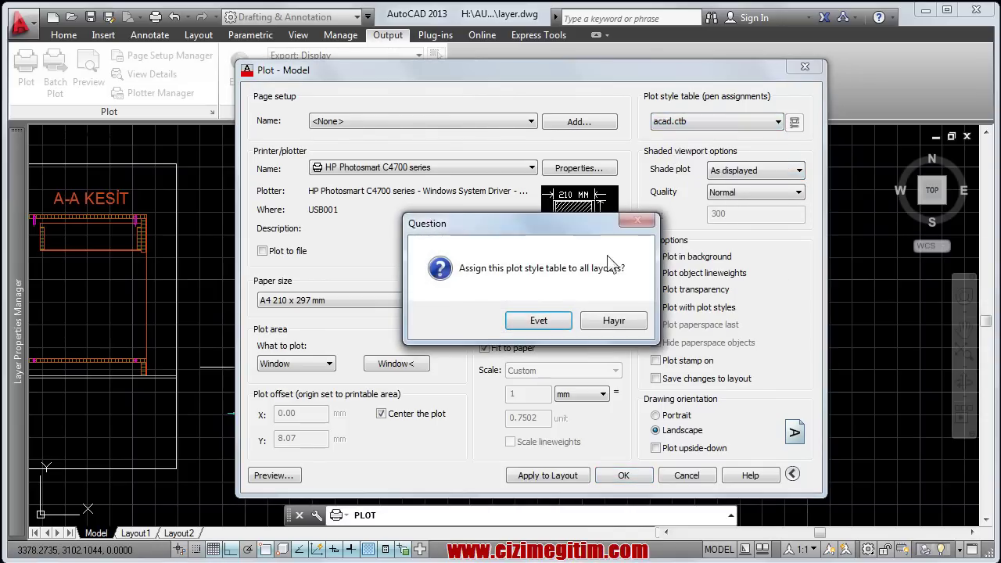
{"action": "left_click", "coordinate": [538, 321]}
Step: Preview the plot, zooming in on the drawer, A-A KESİTİ title and width dimensions
{"action": "left_click", "coordinate": [274, 475]}
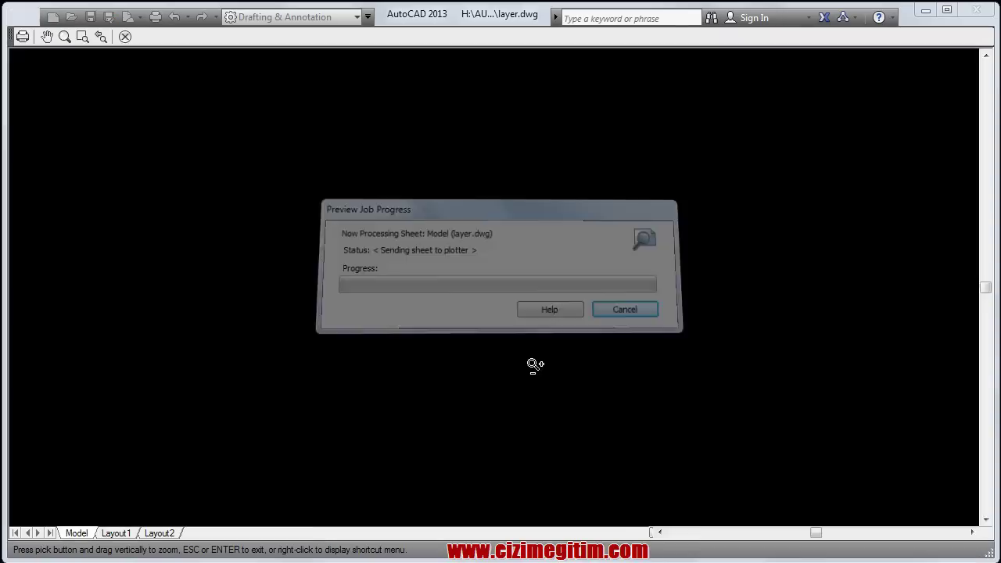
{"action": "mouse_move", "coordinate": [454, 254]}
{"action": "left_mouse_down"}
{"action": "mouse_move", "coordinate": [460, 219]}
{"action": "mouse_move", "coordinate": [529, 190]}
{"action": "left_mouse_up"}
{"action": "mouse_move", "coordinate": [487, 127]}
{"action": "left_mouse_down"}
{"action": "mouse_move", "coordinate": [454, 168]}
{"action": "mouse_move", "coordinate": [548, 208]}
{"action": "left_mouse_up"}
{"action": "left_click_drag", "start_coordinate": [527, 289], "coordinate": [423, 119]}
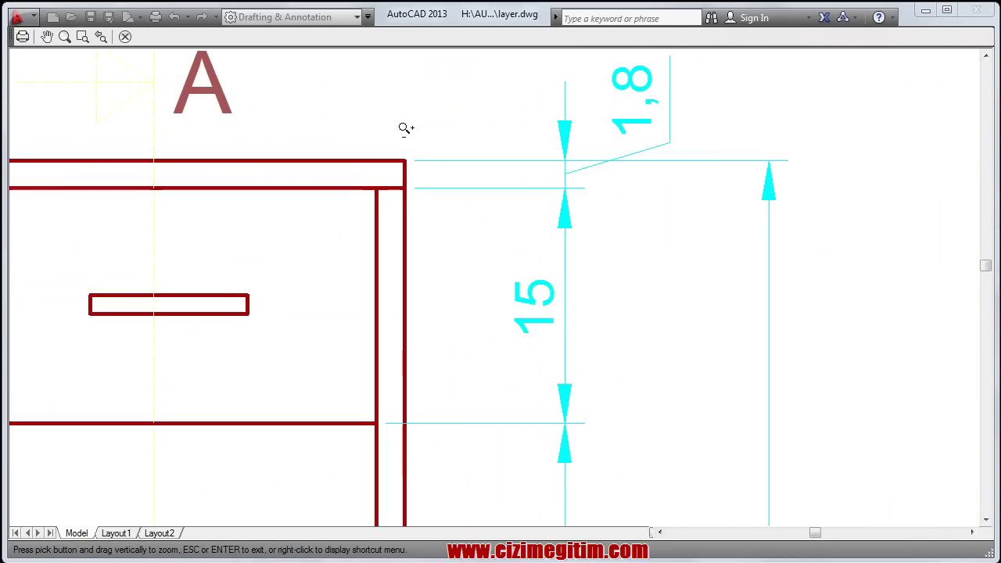
{"action": "mouse_move", "coordinate": [412, 189]}
{"action": "left_mouse_down"}
{"action": "mouse_move", "coordinate": [425, 183]}
{"action": "mouse_move", "coordinate": [451, 263]}
{"action": "mouse_move", "coordinate": [635, 119]}
{"action": "left_mouse_up"}
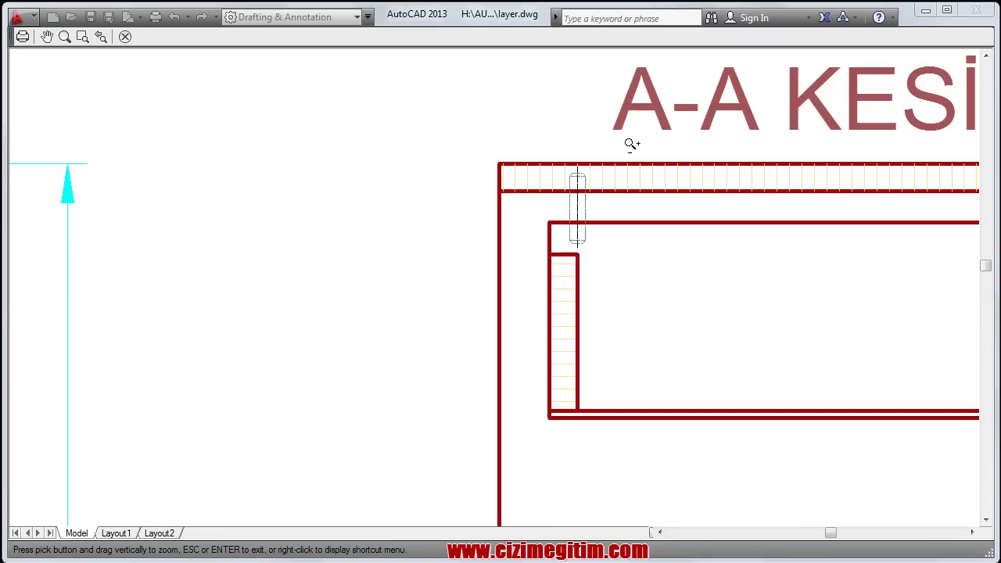
{"action": "mouse_move", "coordinate": [627, 199]}
{"action": "left_mouse_down"}
{"action": "mouse_move", "coordinate": [566, 250]}
{"action": "mouse_move", "coordinate": [607, 177]}
{"action": "mouse_move", "coordinate": [505, 253]}
{"action": "mouse_move", "coordinate": [480, 305]}
{"action": "mouse_move", "coordinate": [465, 246]}
{"action": "left_mouse_up"}
{"action": "right_click", "coordinate": [464, 246]}
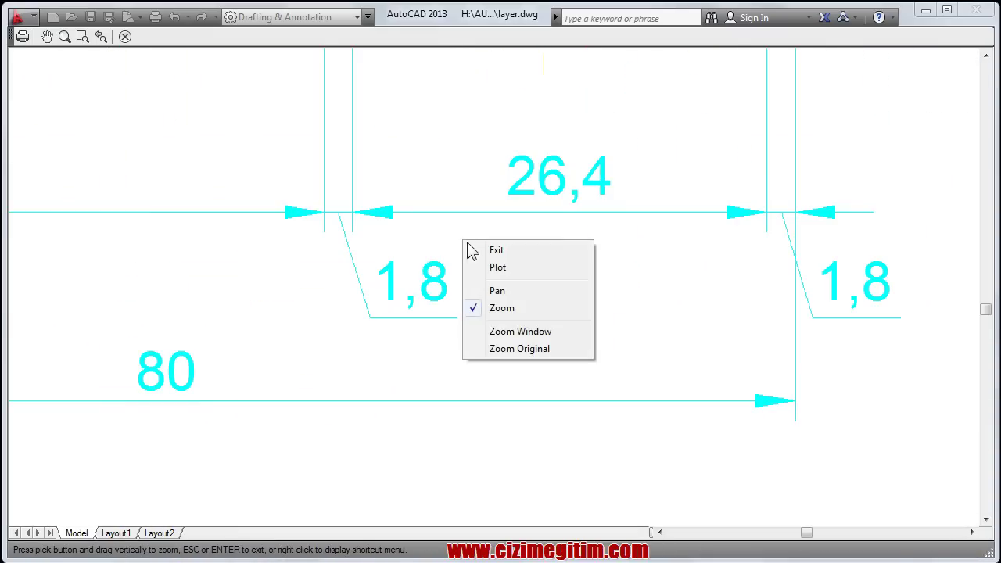
{"action": "left_click", "coordinate": [486, 218]}
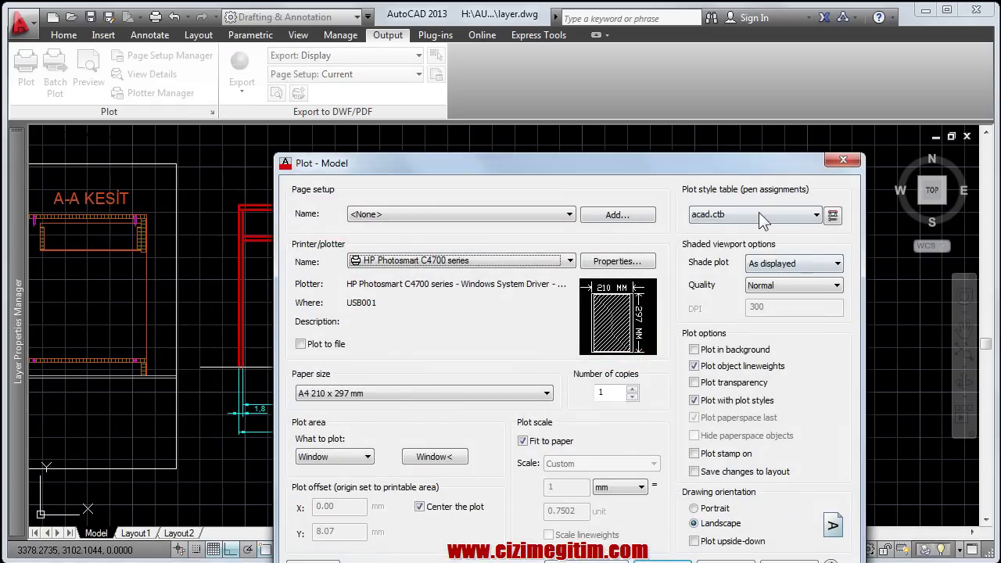
Step: Set the plot style table to monochrome.ctb and apply it to all layouts
{"action": "left_click", "coordinate": [759, 212]}
{"action": "left_click", "coordinate": [733, 303]}
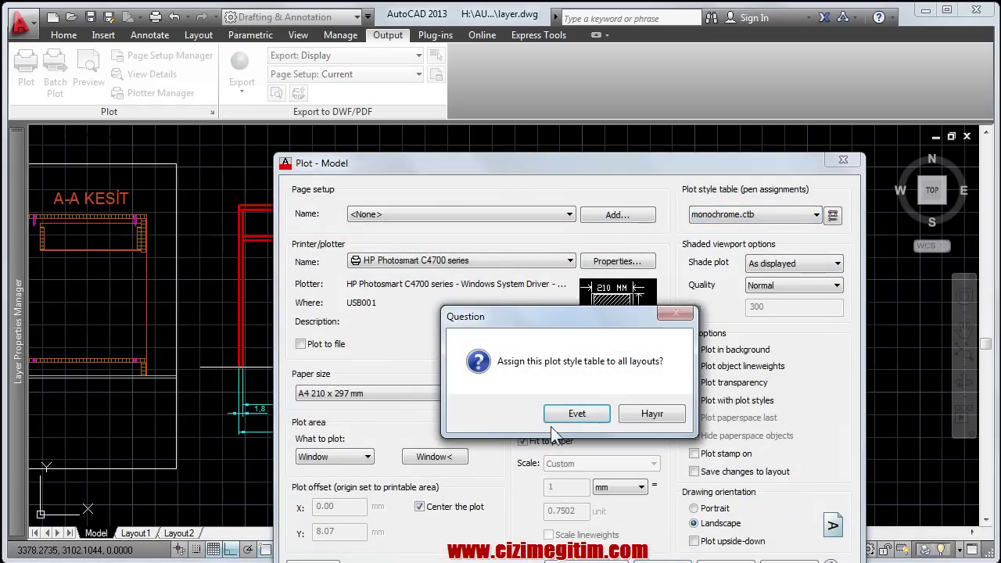
{"action": "key", "text": "Return"}
Step: Preview the monochrome plot and zoom in on the hatched base strip
{"action": "left_click", "coordinate": [312, 560]}
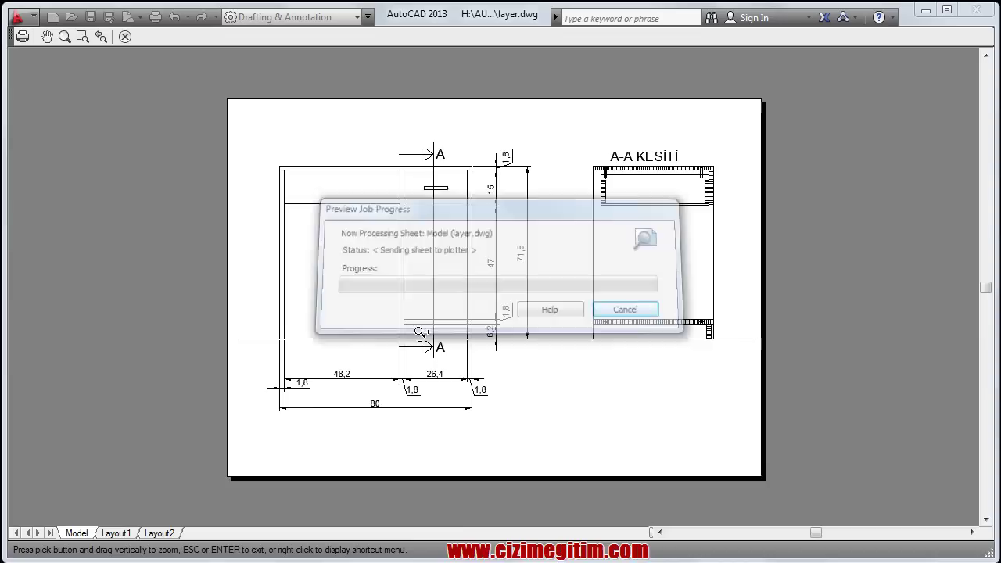
{"action": "scroll", "coordinate": [441, 284], "scroll_direction": "up", "scroll_amount": 3}
{"action": "left_click_drag", "start_coordinate": [493, 323], "coordinate": [430, 220]}
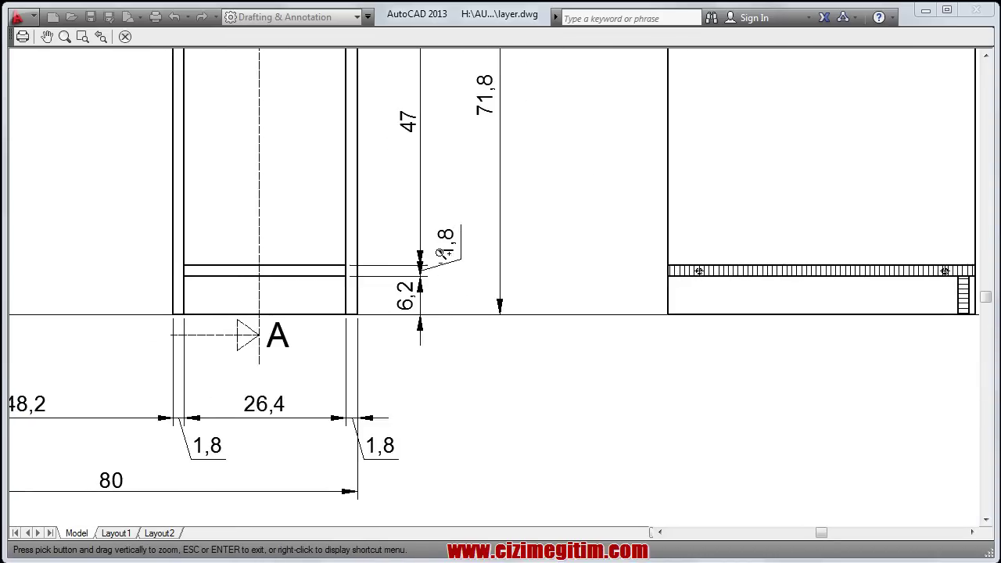
{"action": "scroll", "coordinate": [431, 220], "scroll_direction": "down", "scroll_amount": 3}
{"action": "scroll", "coordinate": [682, 264], "scroll_direction": "up", "scroll_amount": 5}
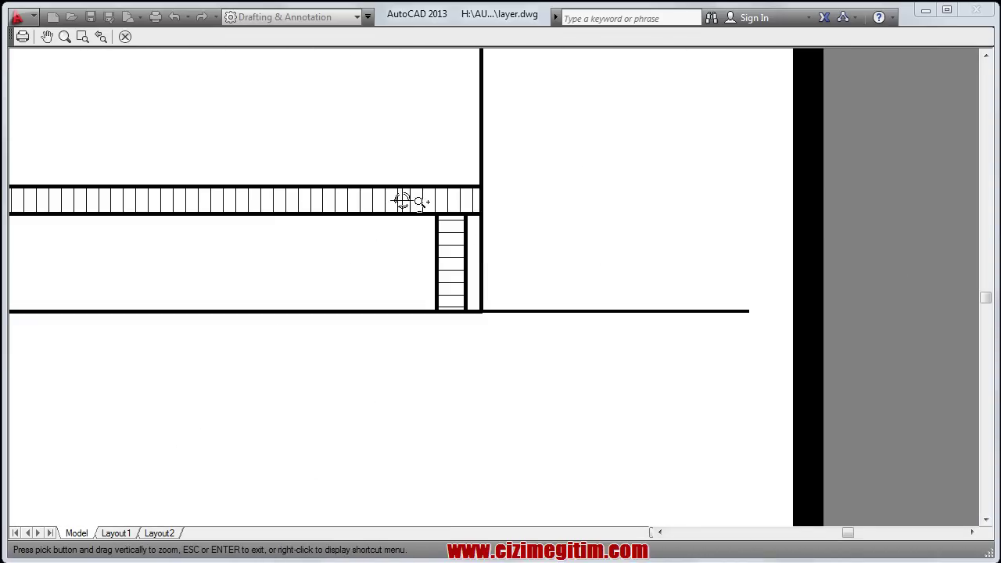
{"action": "middle_click_drag", "start_coordinate": [402, 201], "coordinate": [545, 281]}
Step: Inspect the left wall in the black-and-white preview, then exit the preview and plot settings
{"action": "mouse_move", "coordinate": [103, 311]}
{"action": "middle_mouse_down"}
{"action": "mouse_move", "coordinate": [308, 351]}
{"action": "mouse_move", "coordinate": [466, 353]}
{"action": "middle_mouse_up"}
{"action": "scroll", "coordinate": [405, 345], "scroll_direction": "down", "scroll_amount": 5}
{"action": "scroll", "coordinate": [447, 284], "scroll_direction": "down", "scroll_amount": 2}
{"action": "scroll", "coordinate": [446, 284], "scroll_direction": "up", "scroll_amount": 3}
{"action": "scroll", "coordinate": [368, 222], "scroll_direction": "up", "scroll_amount": 3}
{"action": "middle_click_drag", "start_coordinate": [369, 222], "coordinate": [428, 197]}
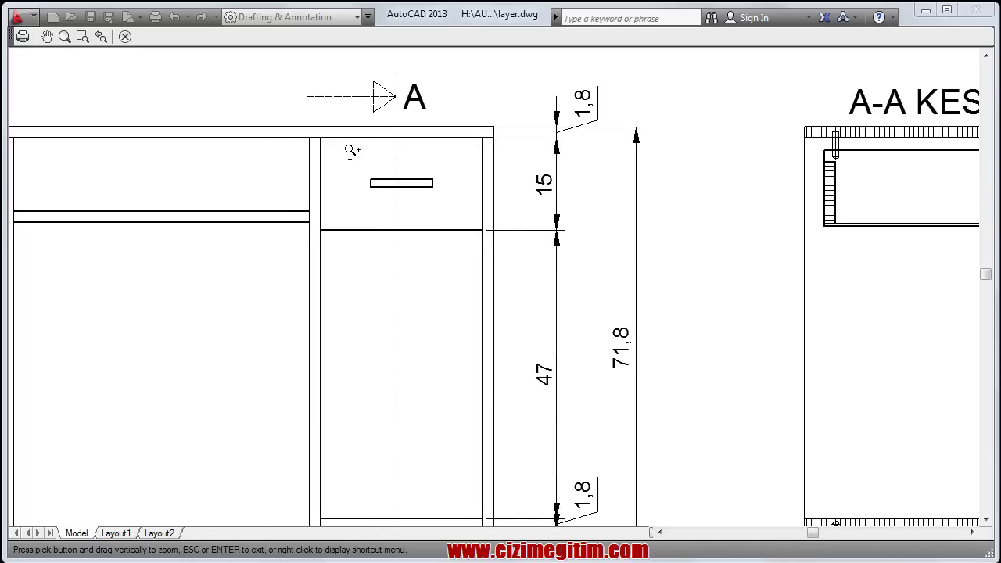
{"action": "scroll", "coordinate": [391, 140], "scroll_direction": "up", "scroll_amount": 2}
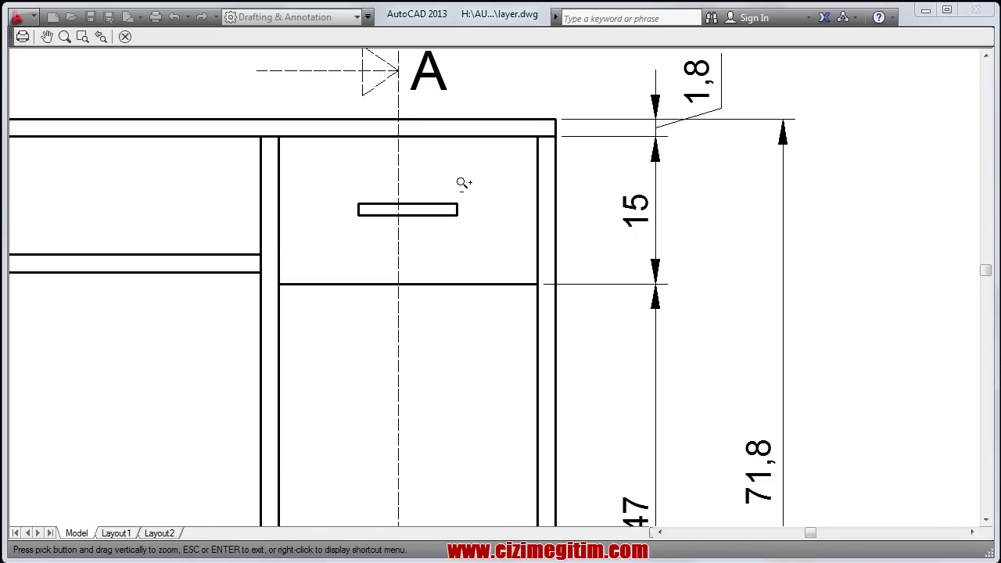
{"action": "key", "text": "Escape"}
{"action": "key", "text": "Escape"}
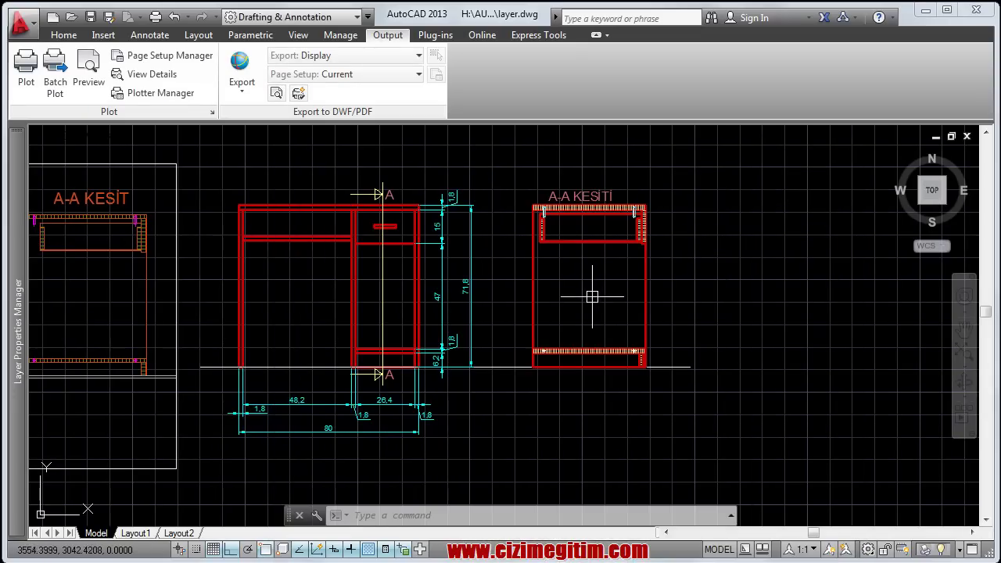